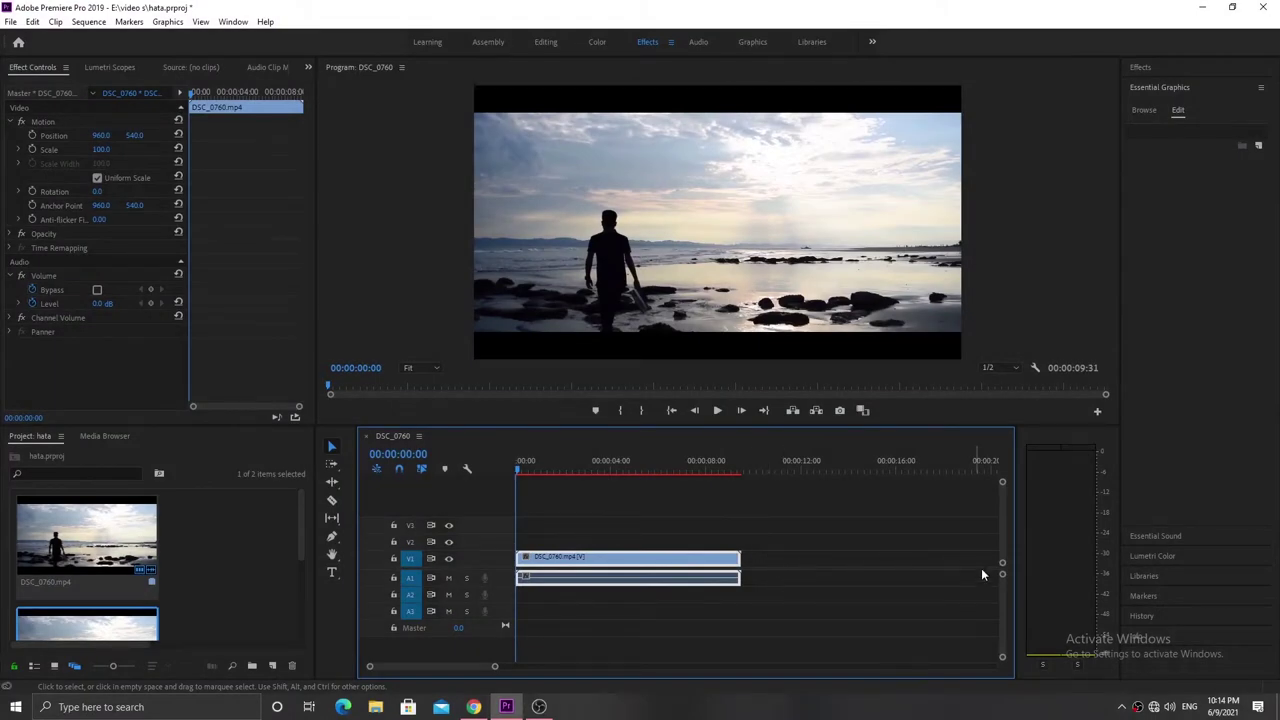
Step: Expand track V1, give the timeline more room, and show the DSC_0760 clip's Time Remapping > Speed line
left_click_drag(1003, 567, 1002, 558)
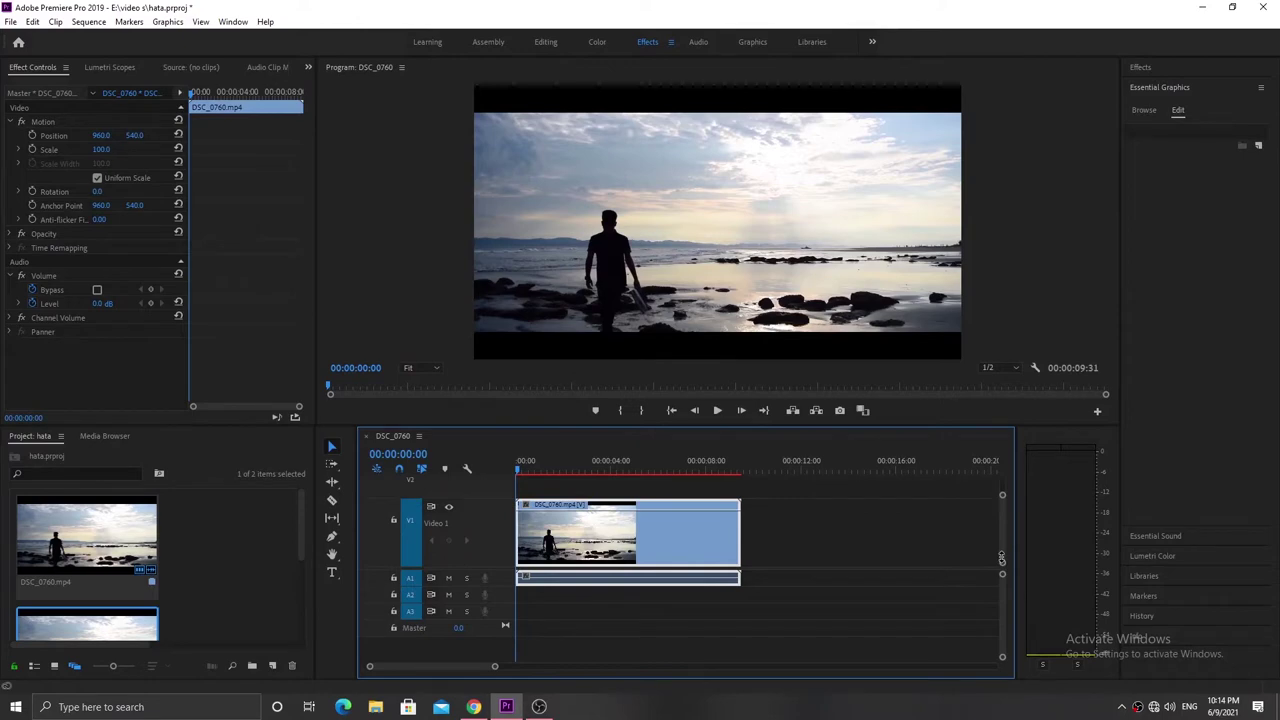
left_click_drag(942, 423, 943, 387)
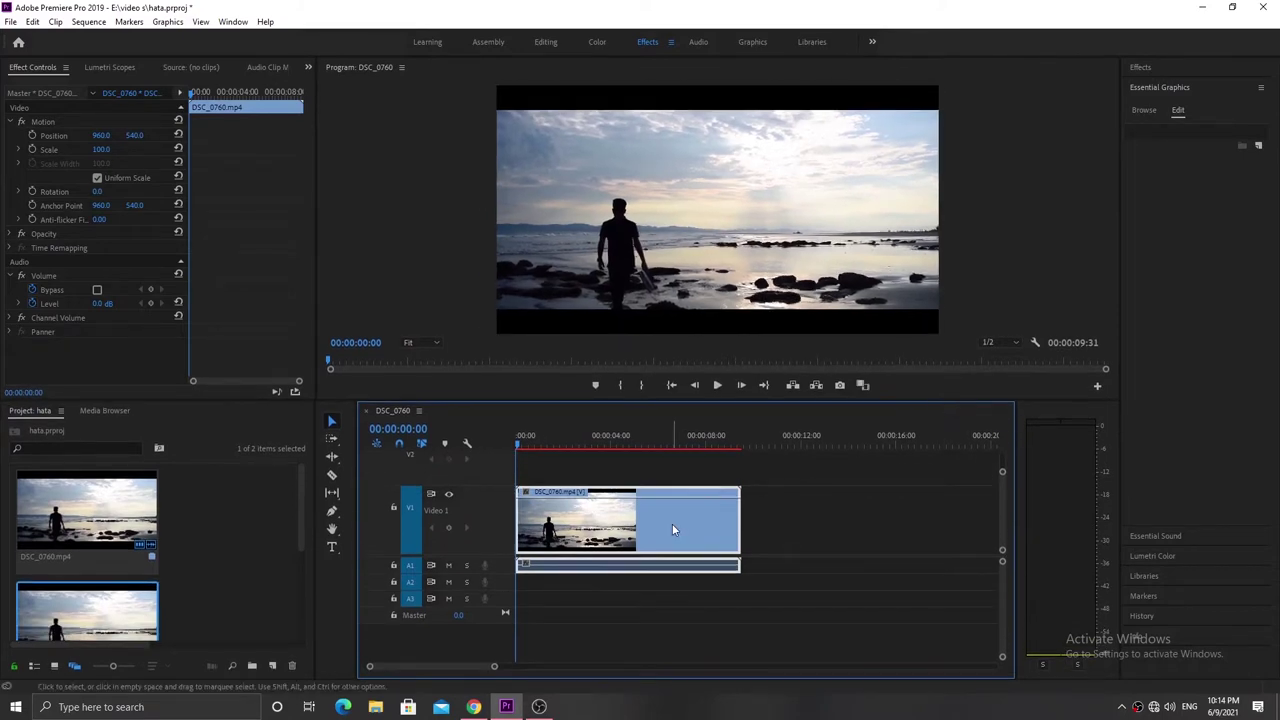
right_click(672, 529)
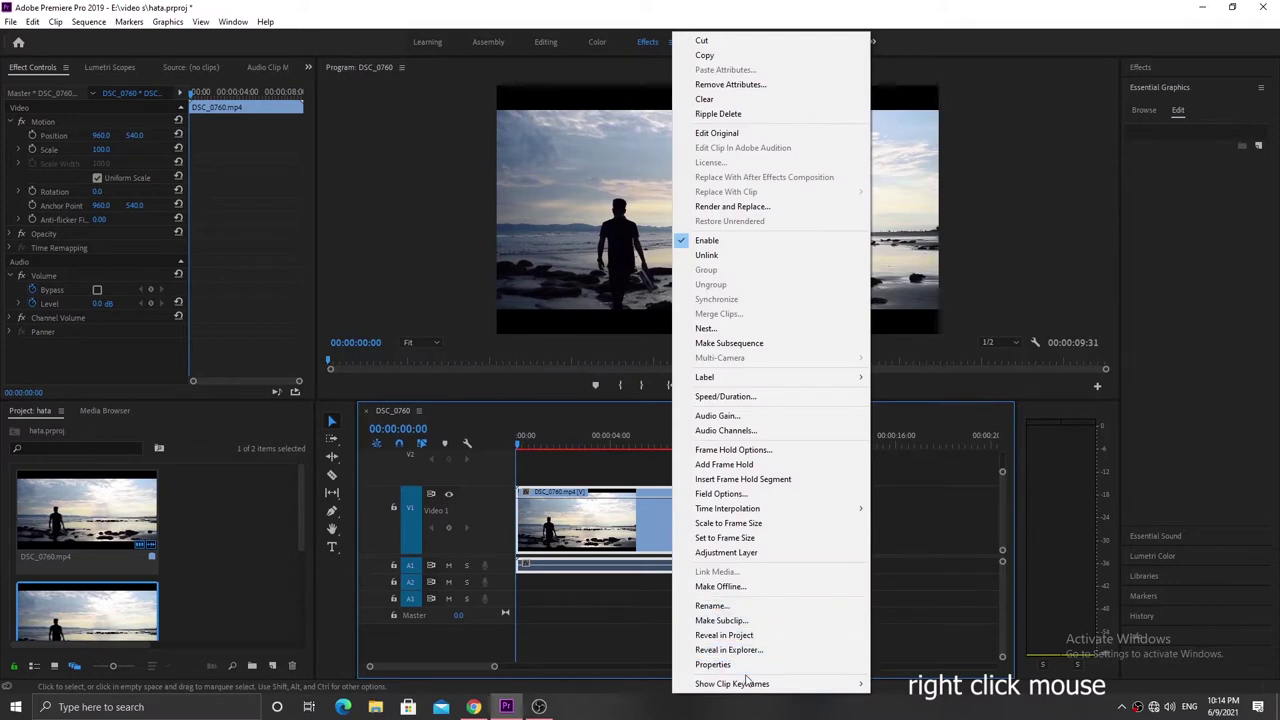
mouse_move(748, 684)
mouse_move(940, 685)
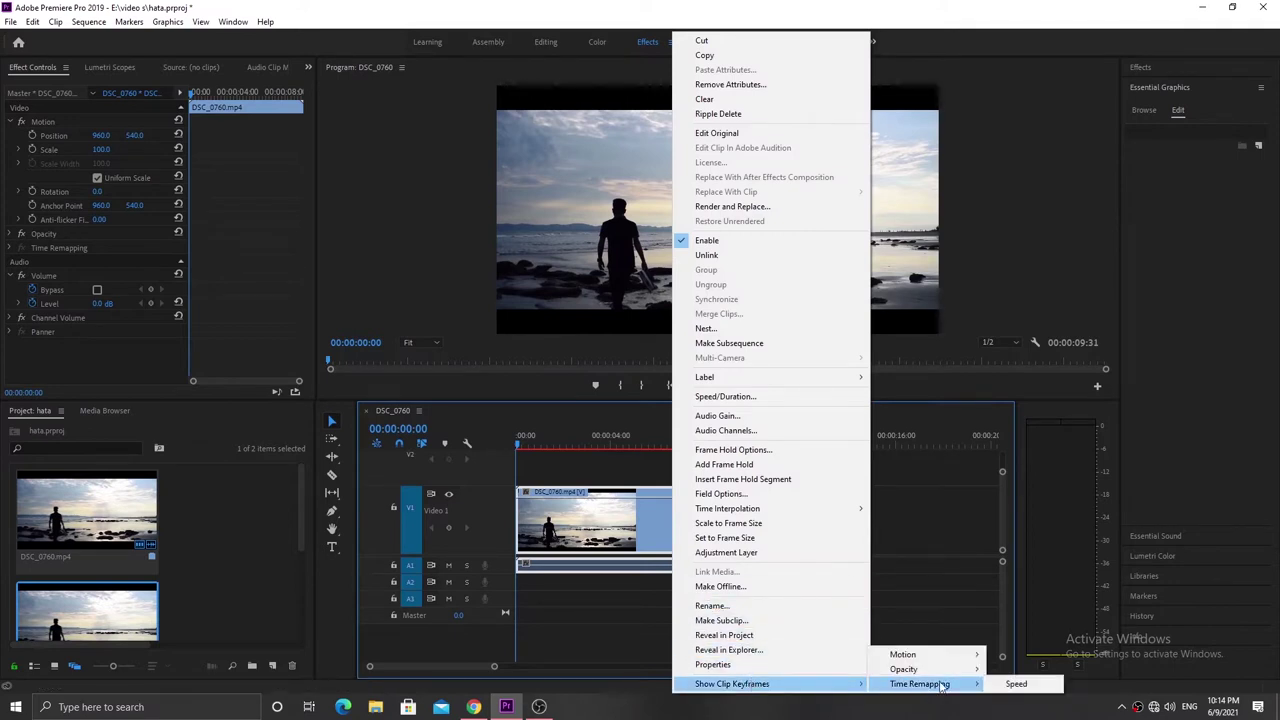
left_click(1014, 684)
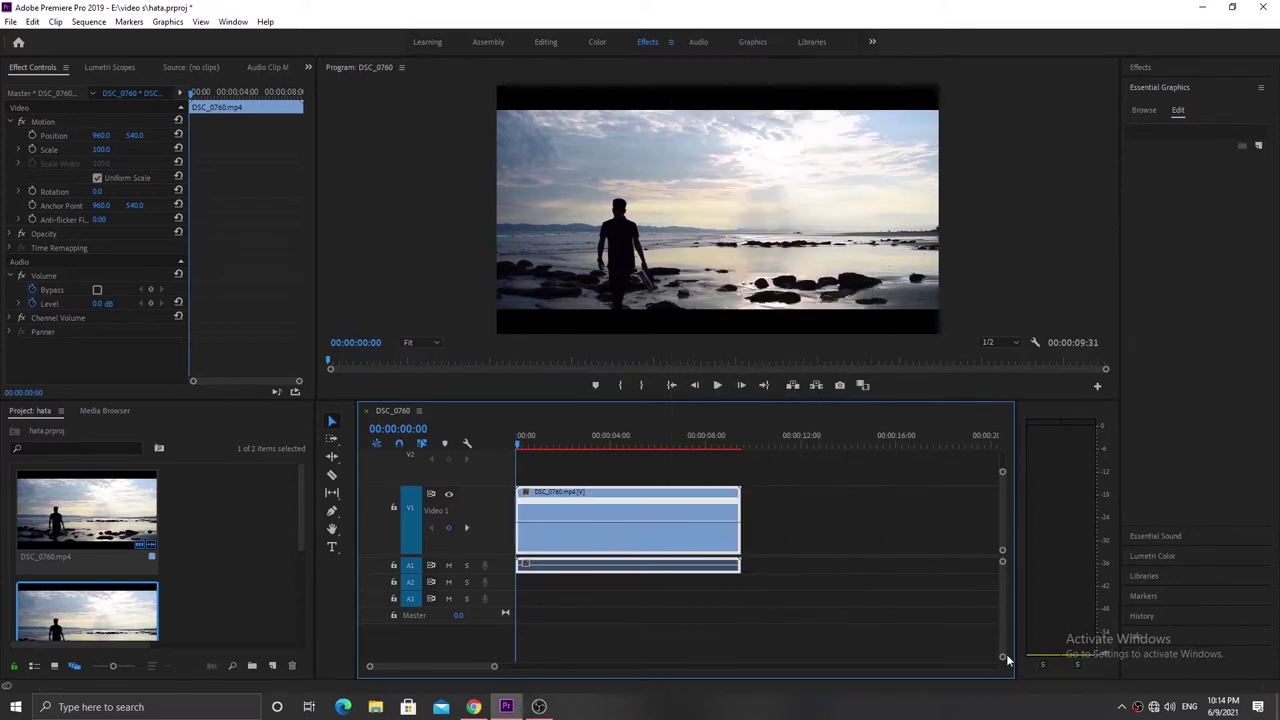
Step: Zoom the timeline in, move to 00:00:04:12, and add a speed keyframe there
left_click_drag(493, 666, 484, 668)
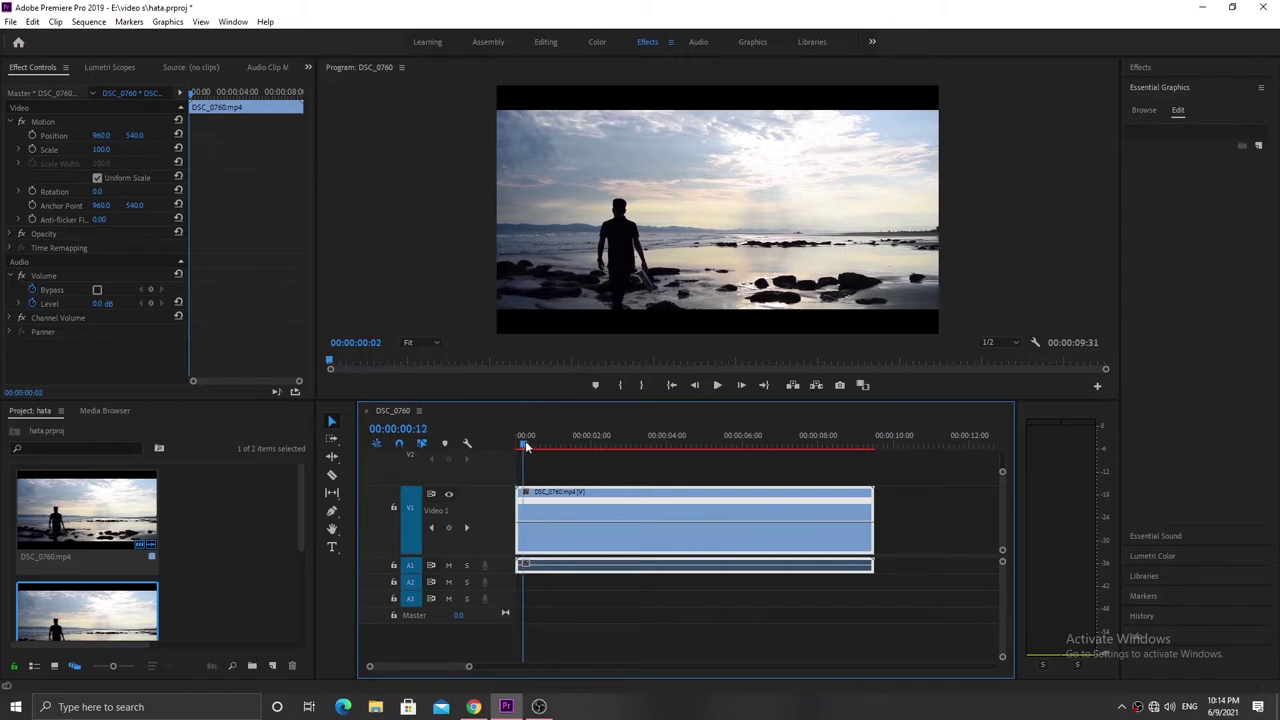
left_click_drag(527, 447, 676, 447)
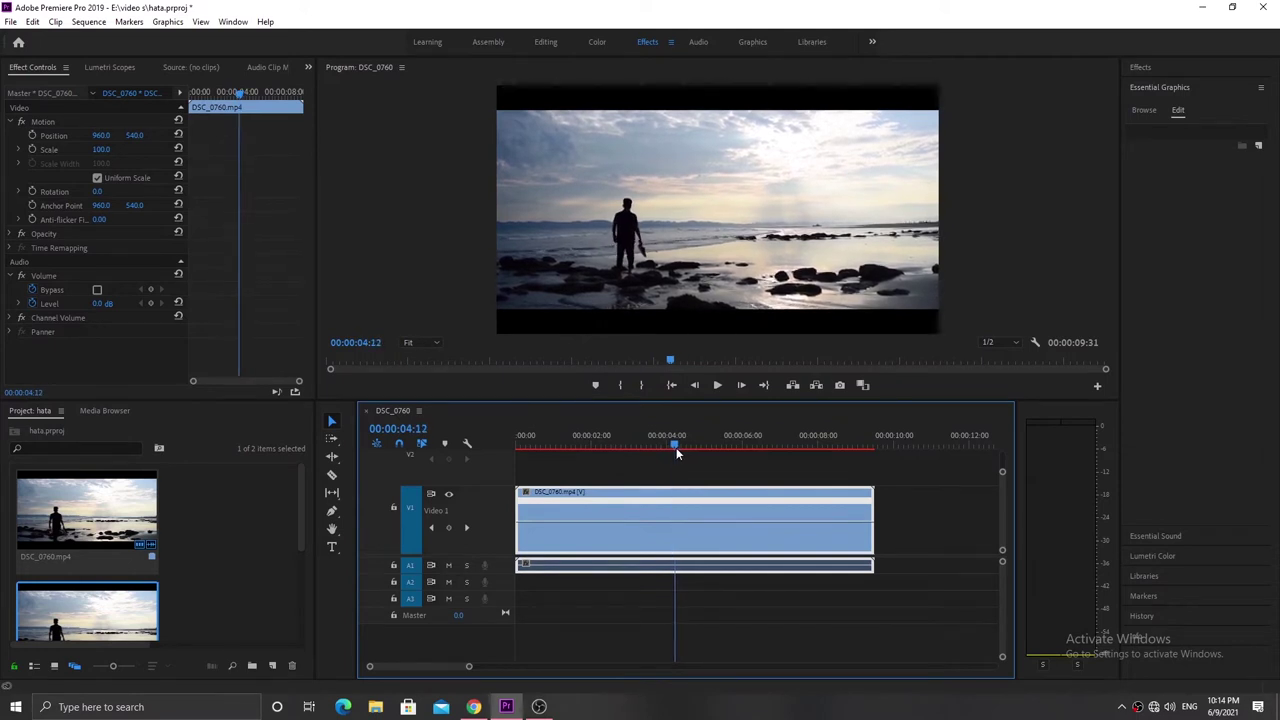
left_click(673, 500, "ctrl")
Step: Shift the speed keyframe slightly later and slow everything after it to 10% through a curved ramp
left_click_drag(677, 446, 692, 449)
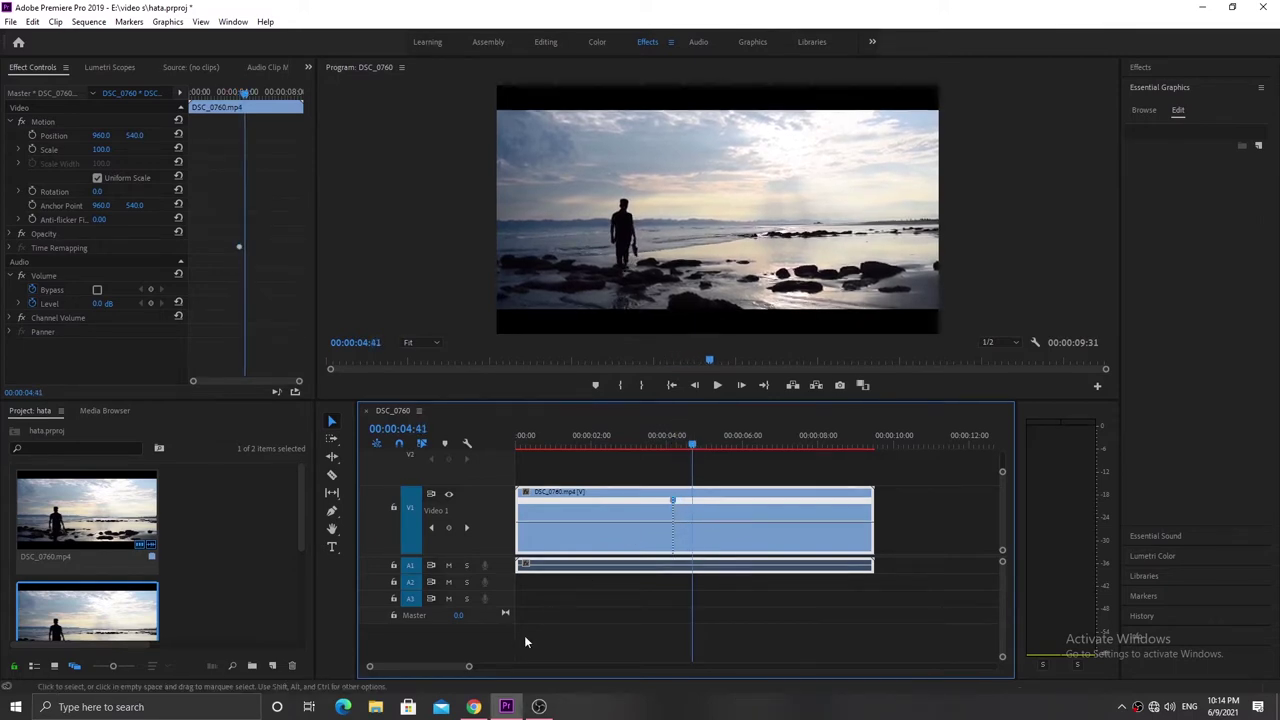
left_click_drag(468, 669, 443, 666)
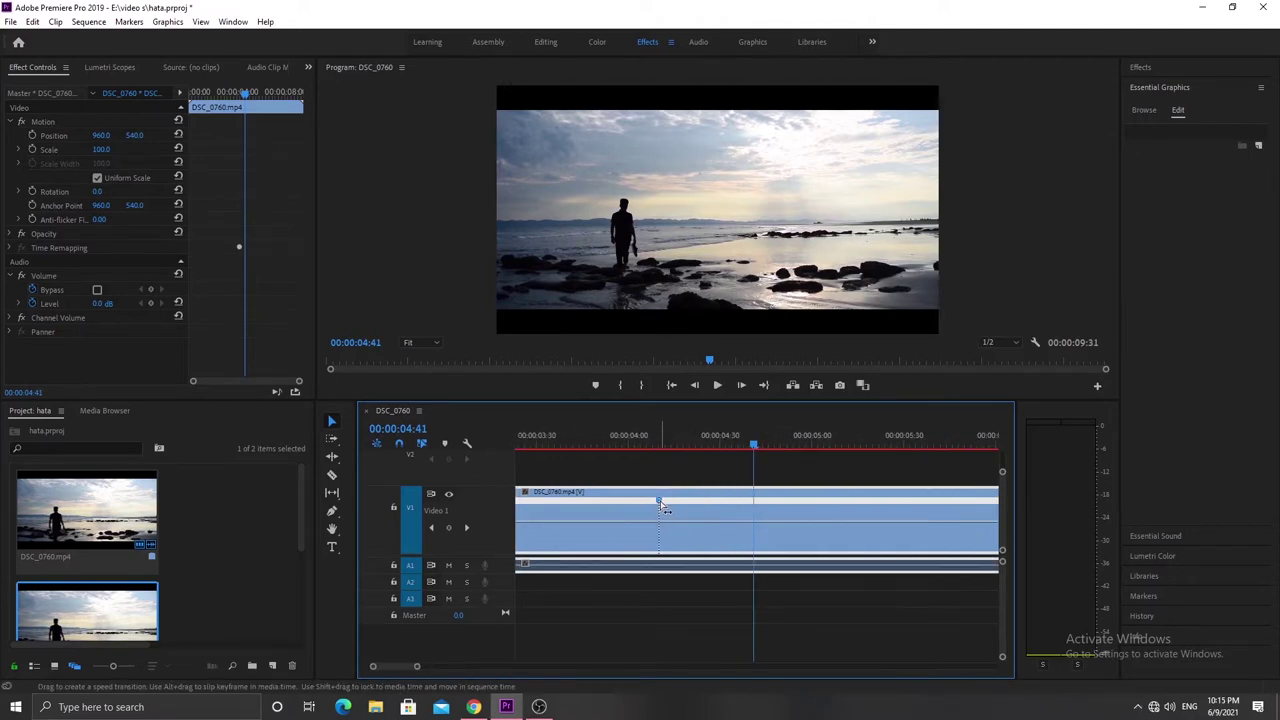
left_click_drag(664, 507, 698, 511)
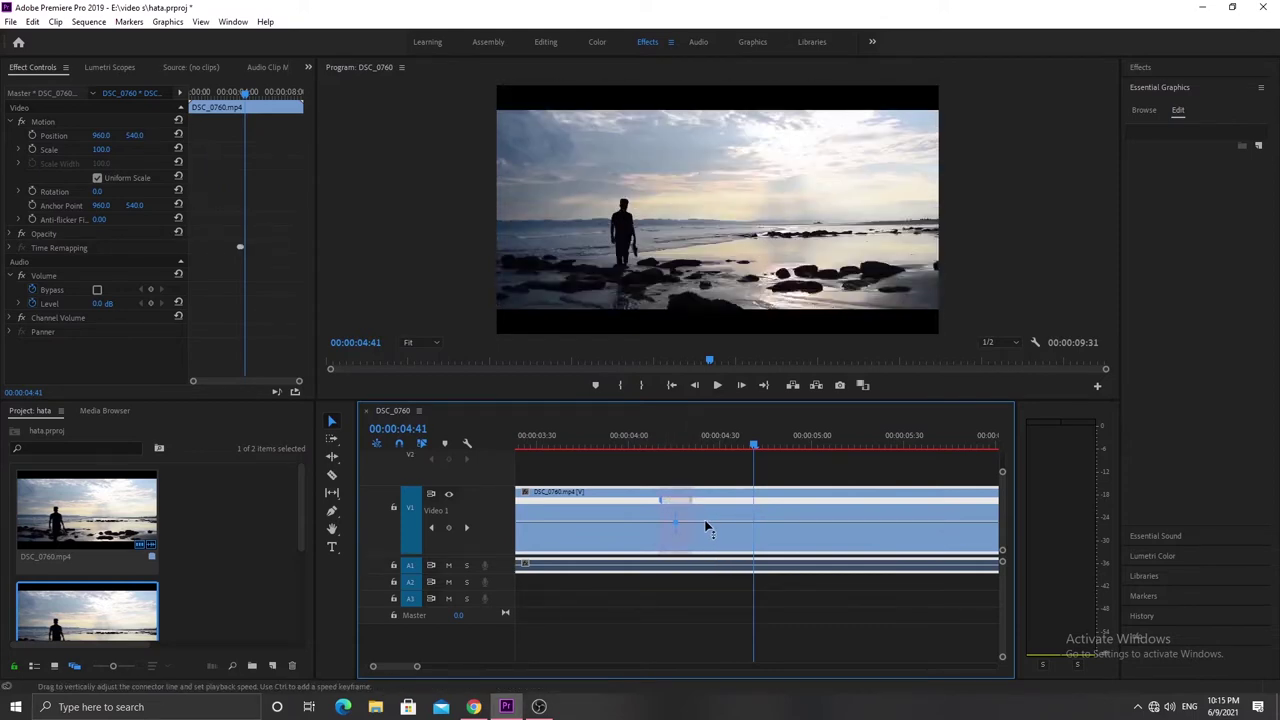
left_click_drag(703, 521, 717, 560)
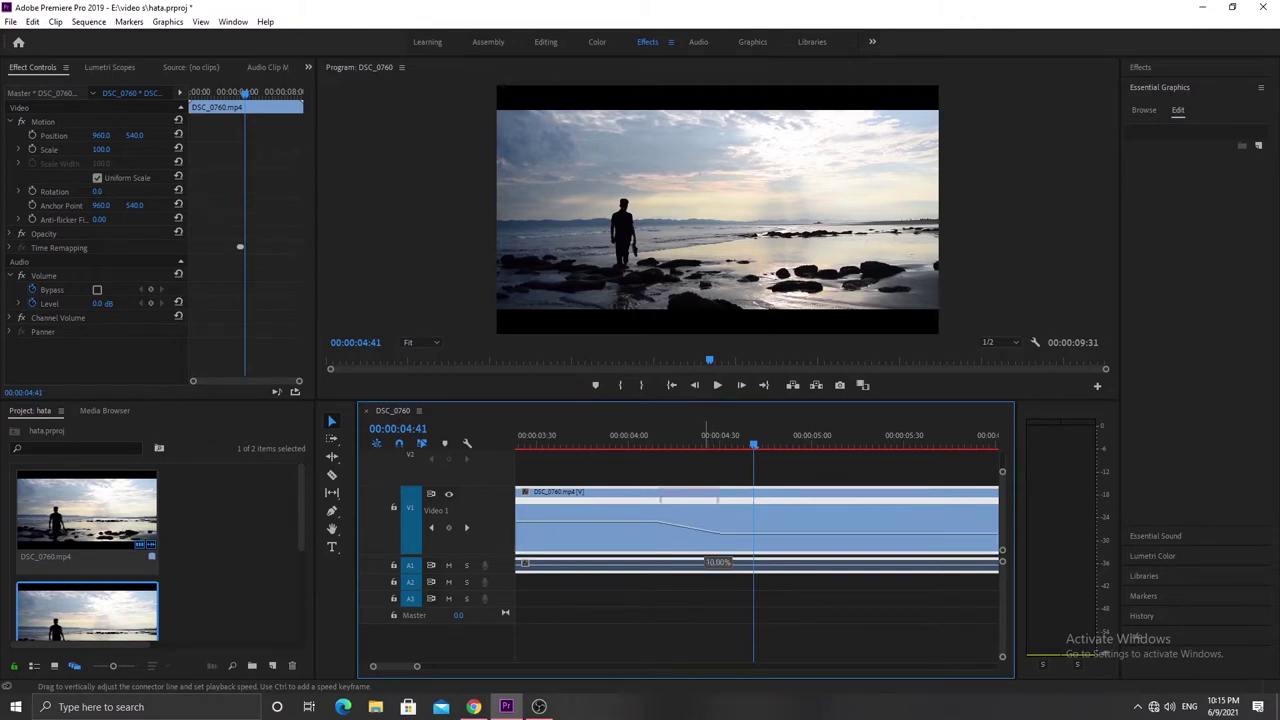
left_click_drag(717, 536, 730, 533)
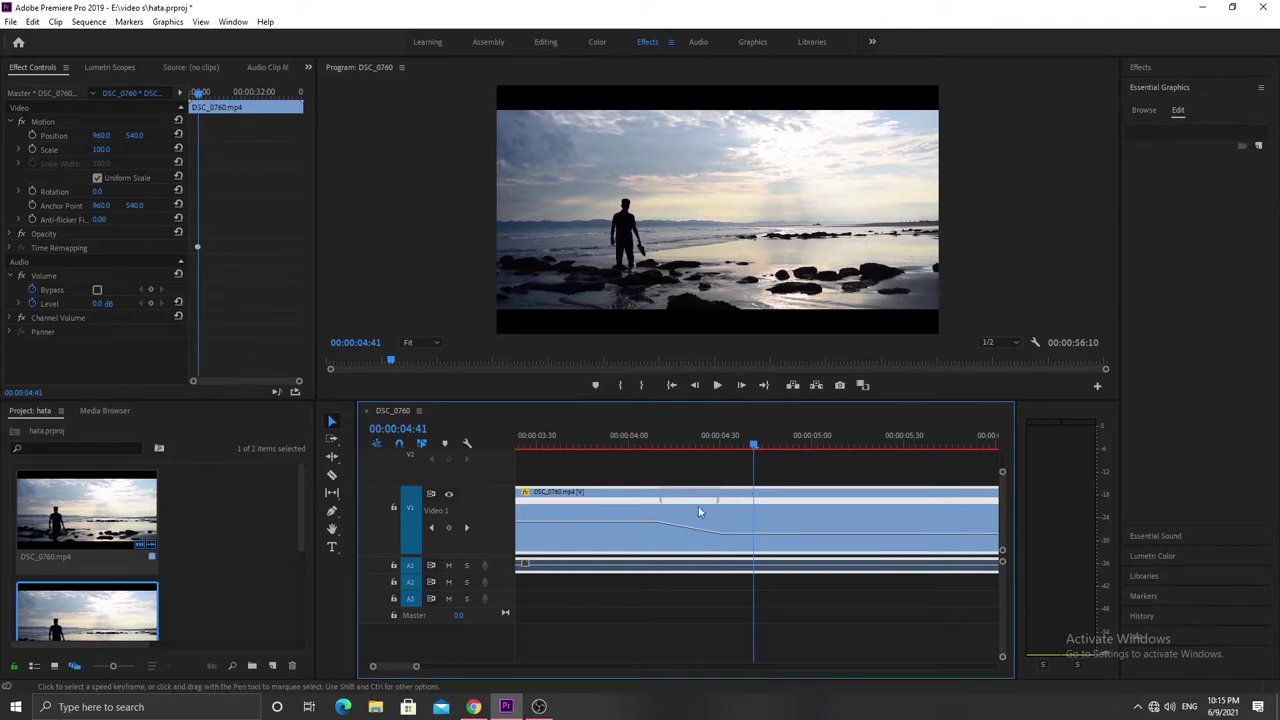
left_click(697, 521)
left_click_drag(755, 450, 651, 450)
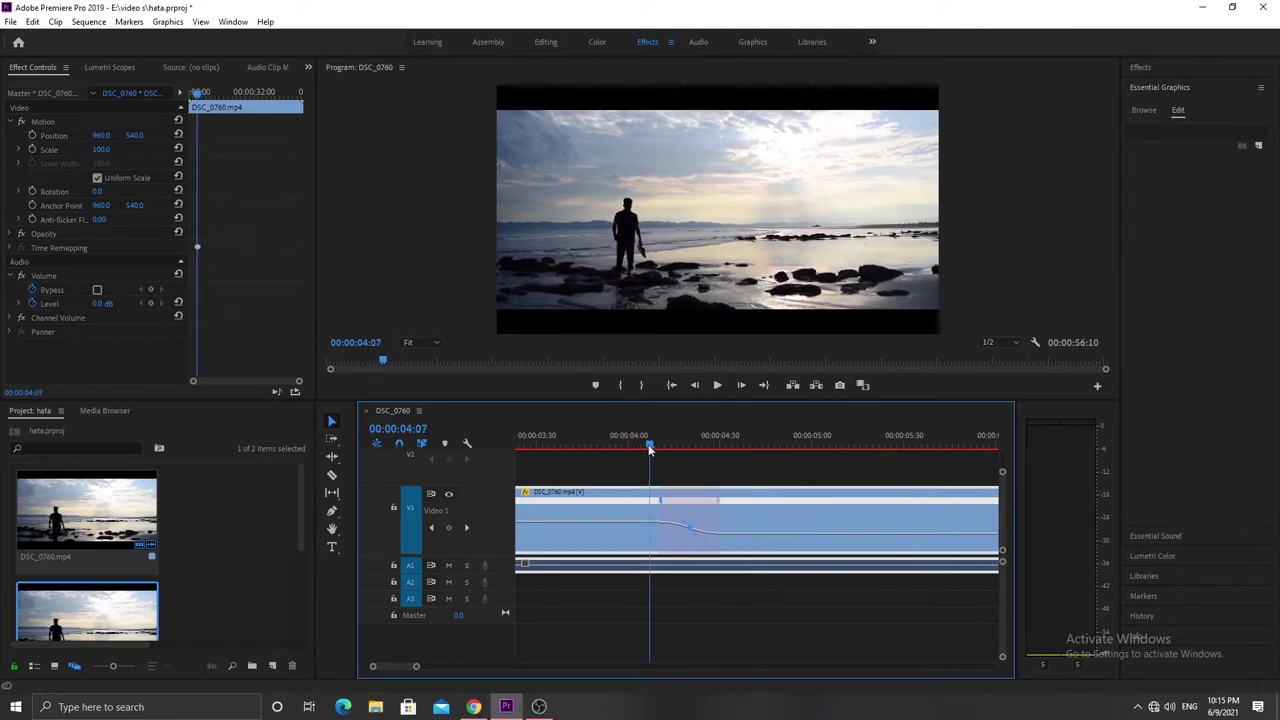
Step: Preview the slowdown and add a second speed keyframe at 00:00:07:53
left_click_drag(651, 450, 592, 450)
key("space")
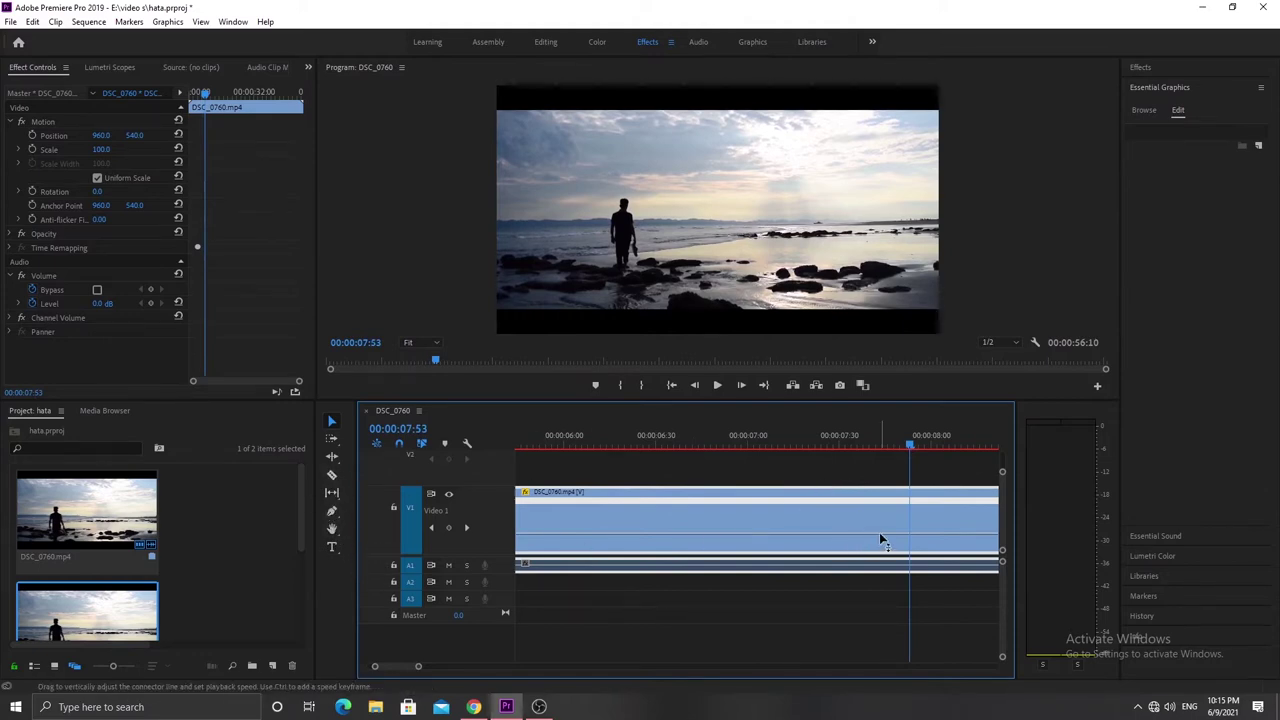
left_click(909, 539, "ctrl")
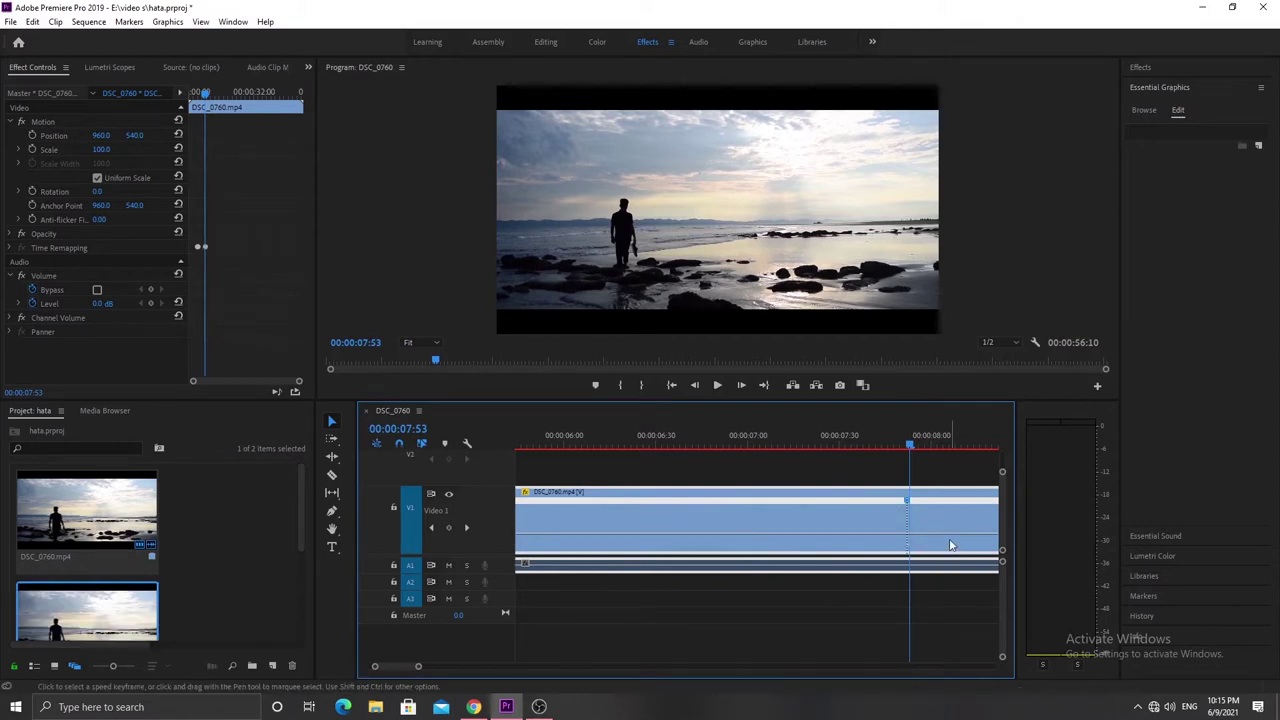
Step: Ramp back to normal speed after 00:00:07:53 with an eased transition, giving 00:00:11:39 duration
left_click_drag(948, 533, 948, 526)
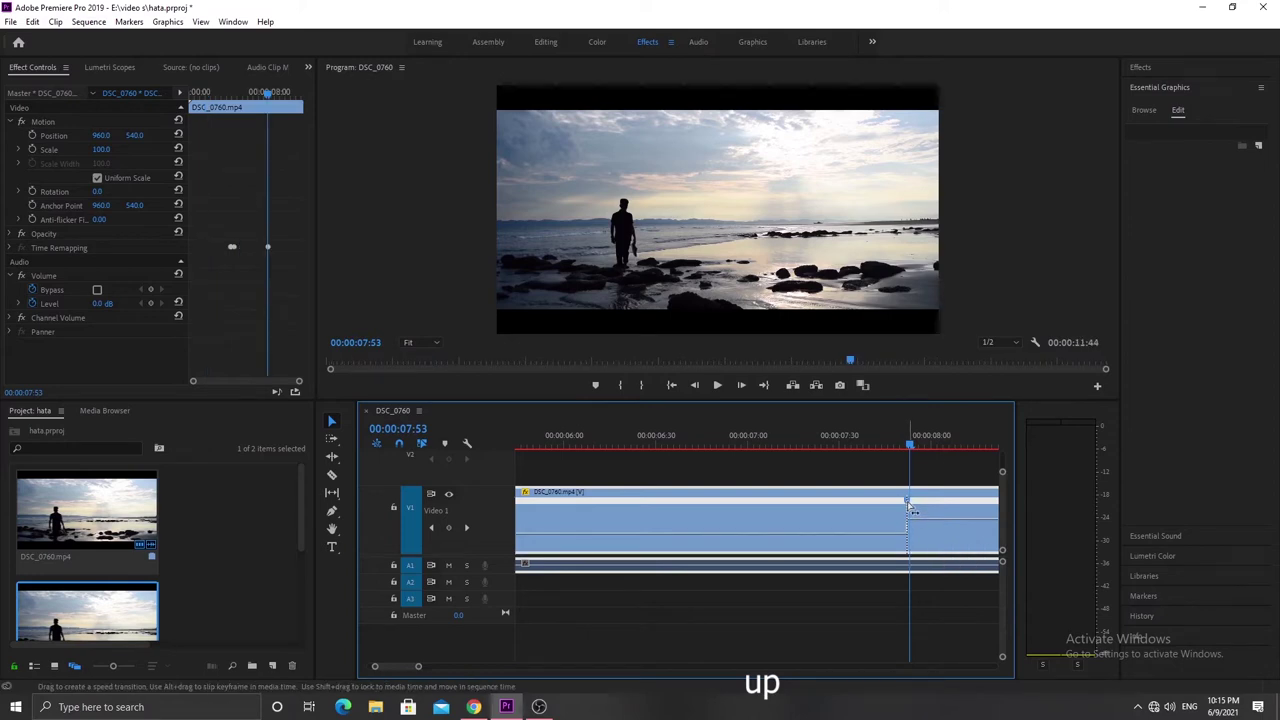
left_click_drag(908, 507, 881, 510)
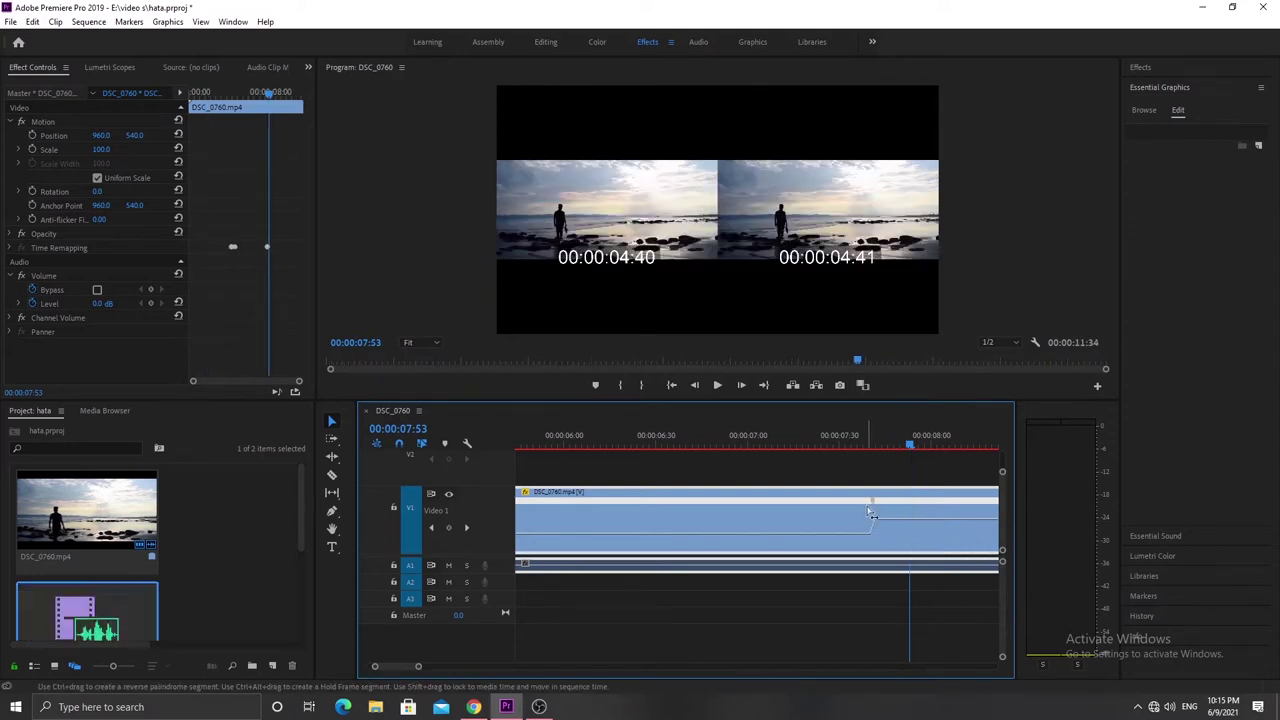
left_click_drag(877, 507, 910, 507)
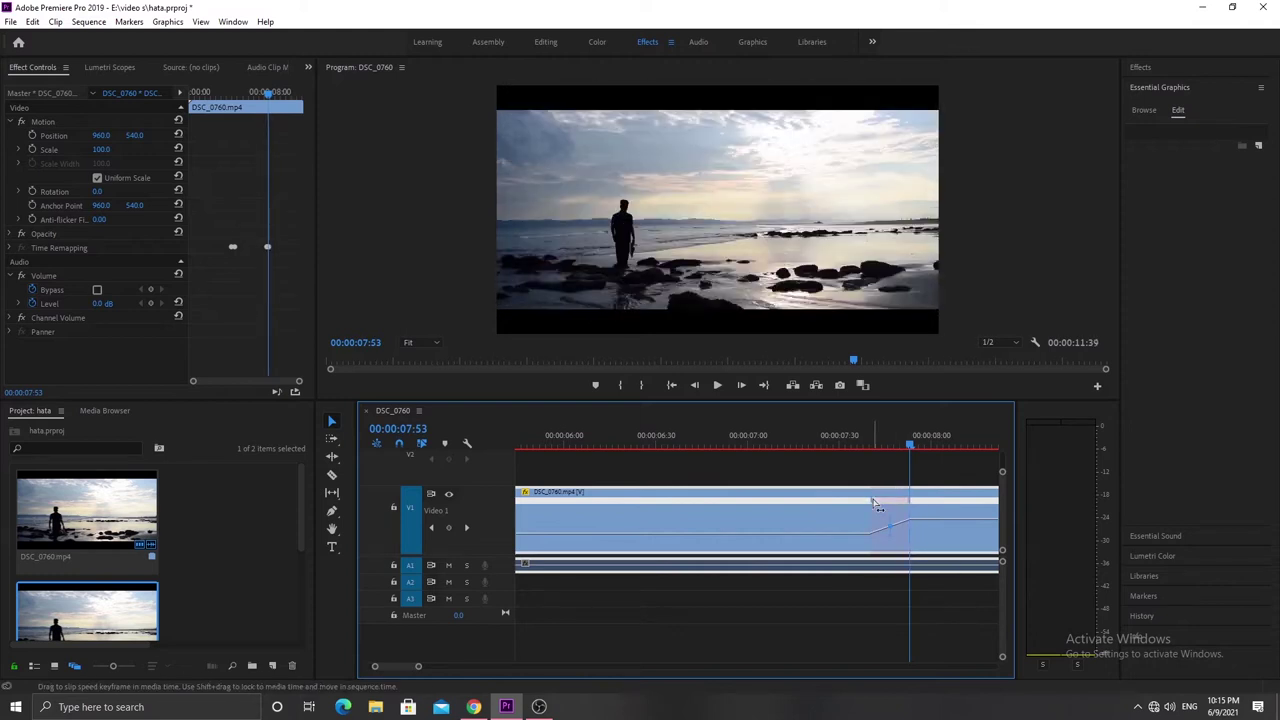
left_click(892, 523)
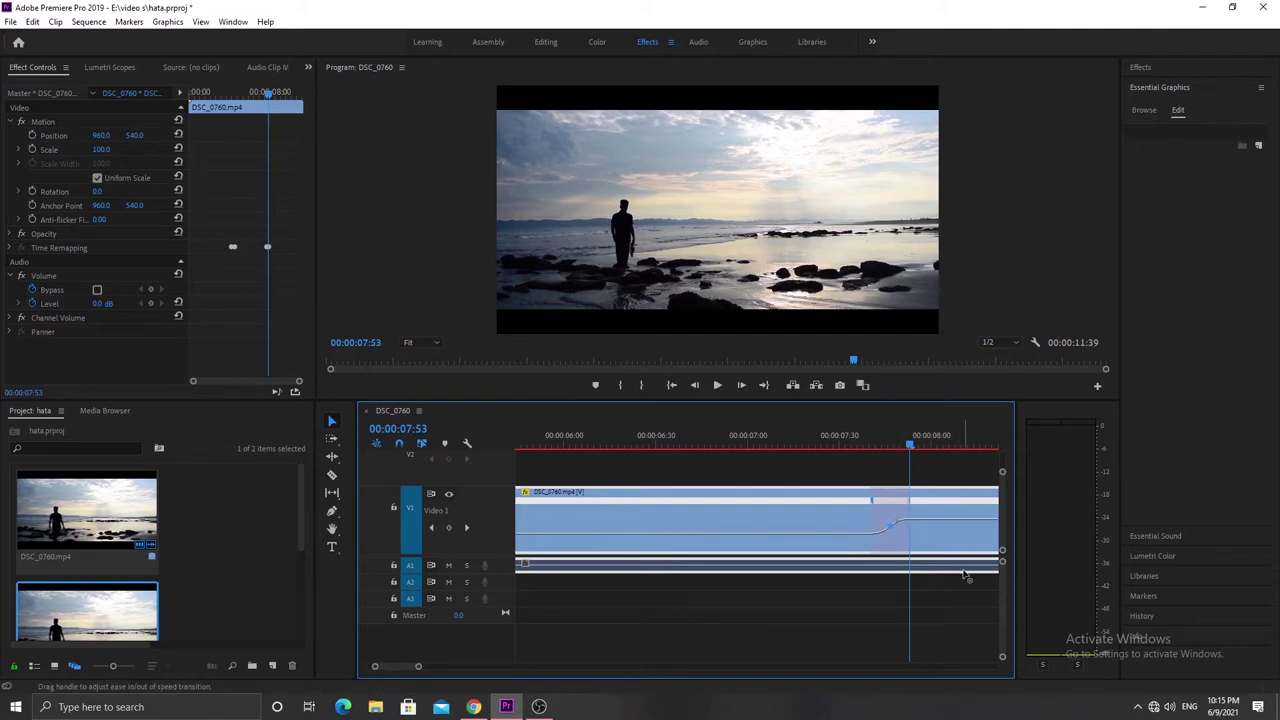
mouse_move(911, 444)
left_mouse_down()
mouse_move(523, 450)
mouse_move(414, 653)
mouse_move(487, 667)
left_mouse_up()
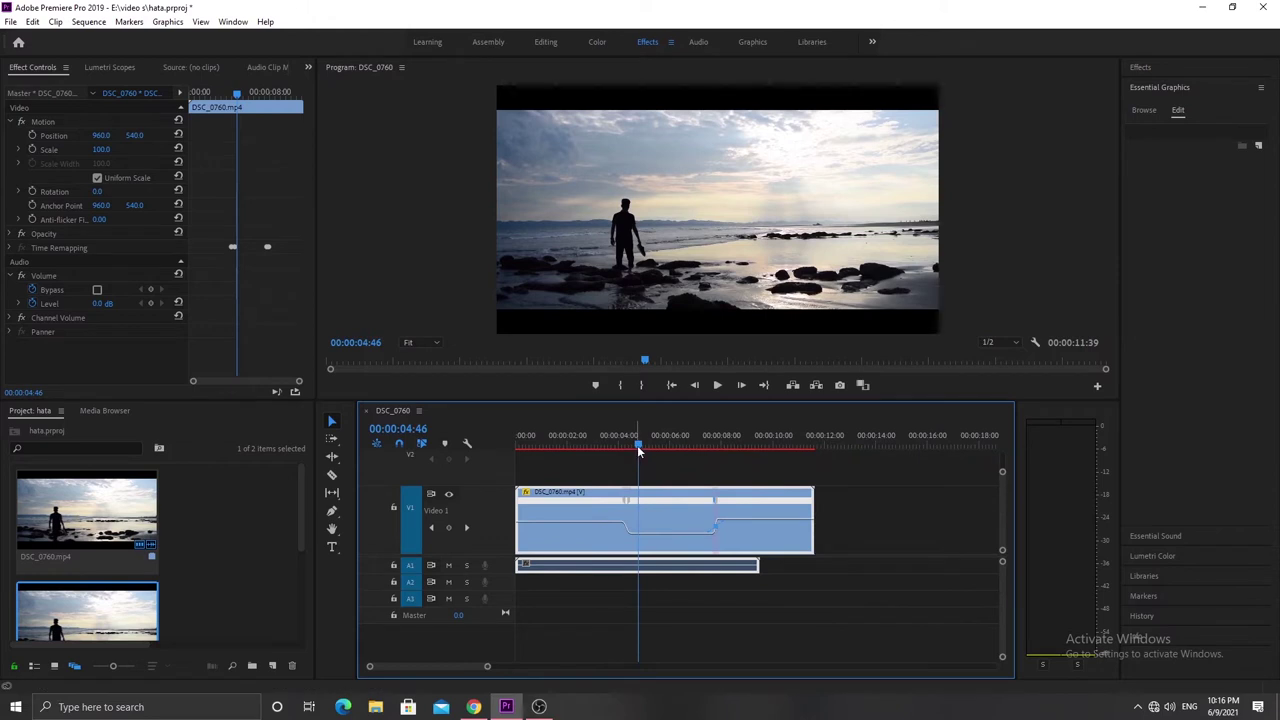
left_click_drag(639, 447, 615, 441)
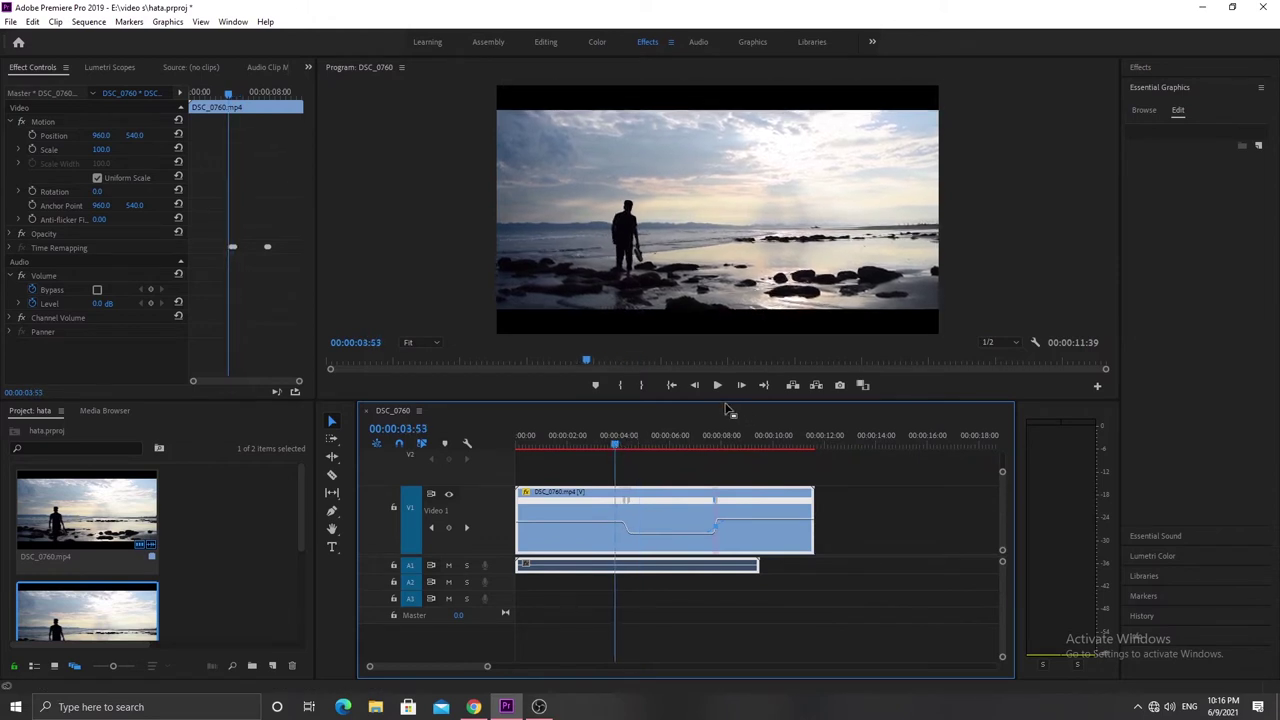
key("alt+space")
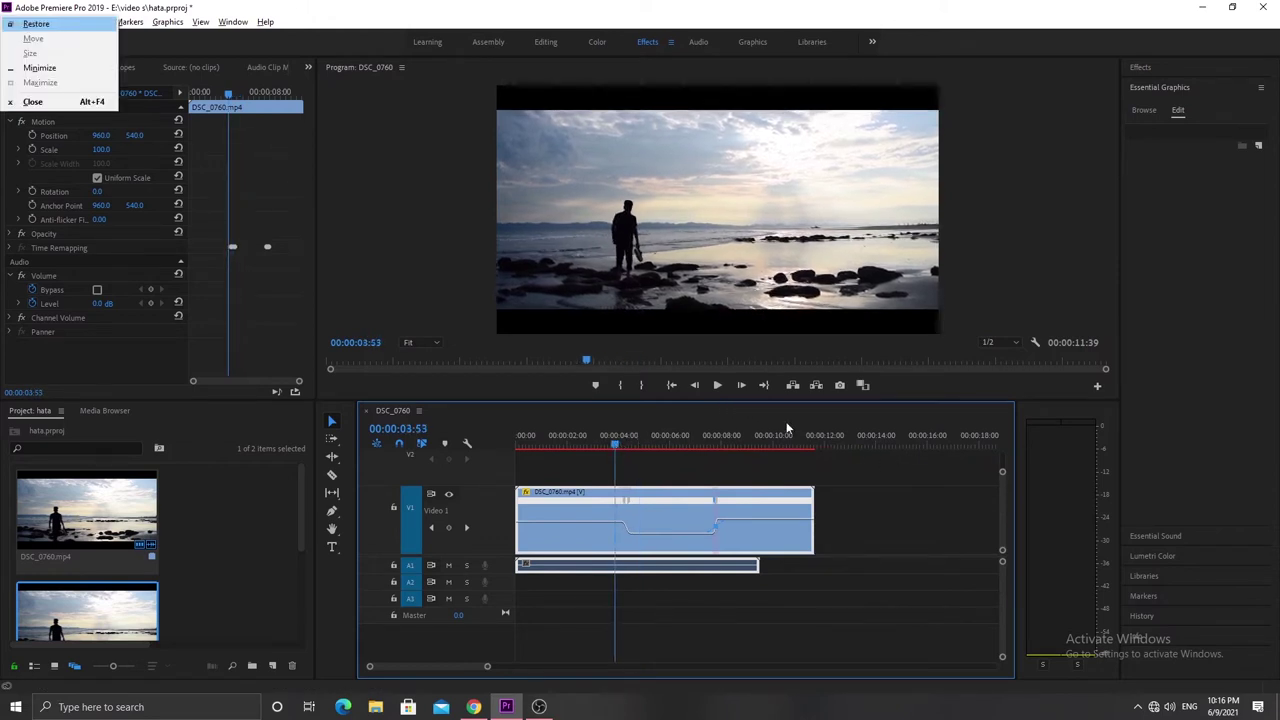
left_click(719, 384)
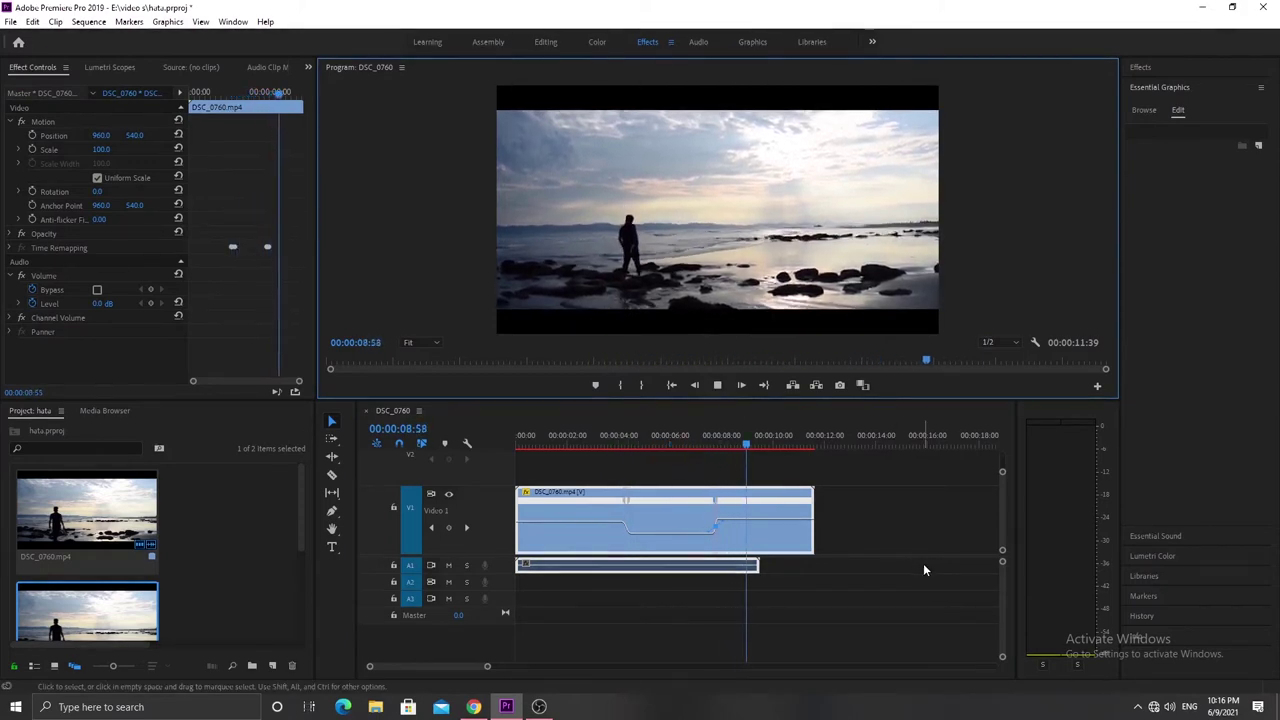
key("space")
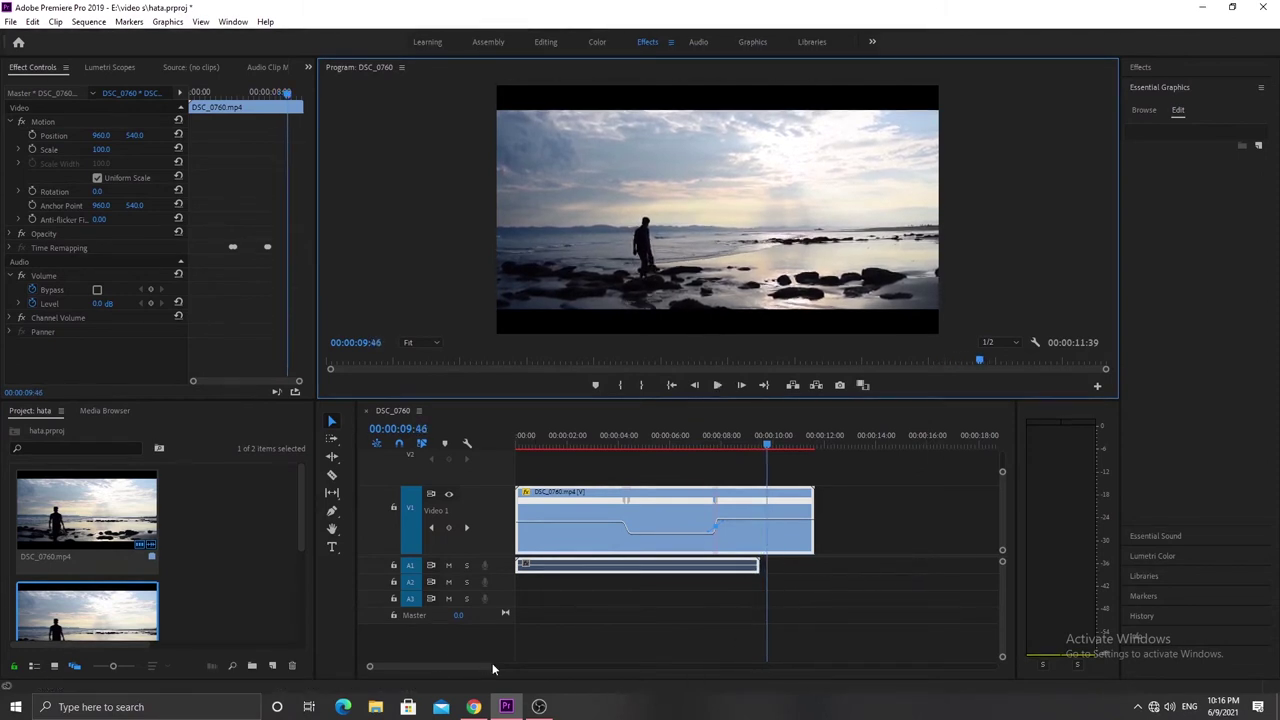
left_click_drag(487, 668, 425, 667)
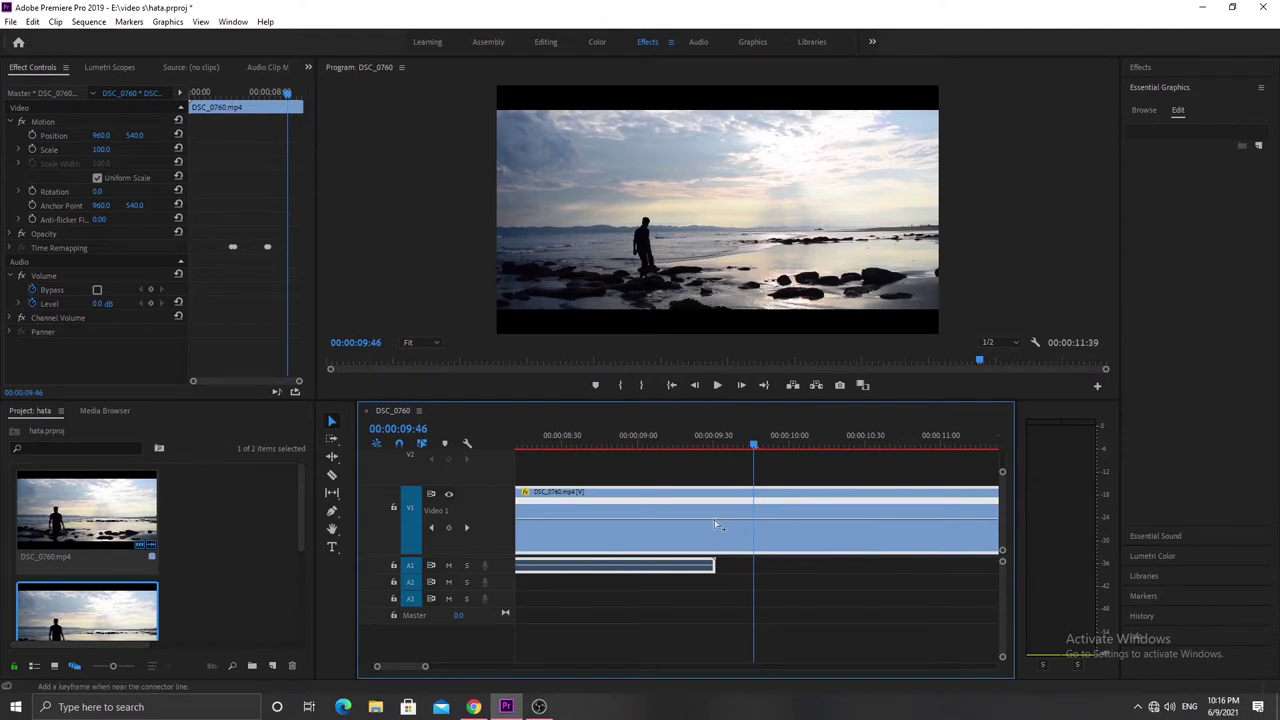
Step: Add a speed keyframe, speed up the following section, and ease both keyframes into gradual transitions
left_click(847, 524, "ctrl")
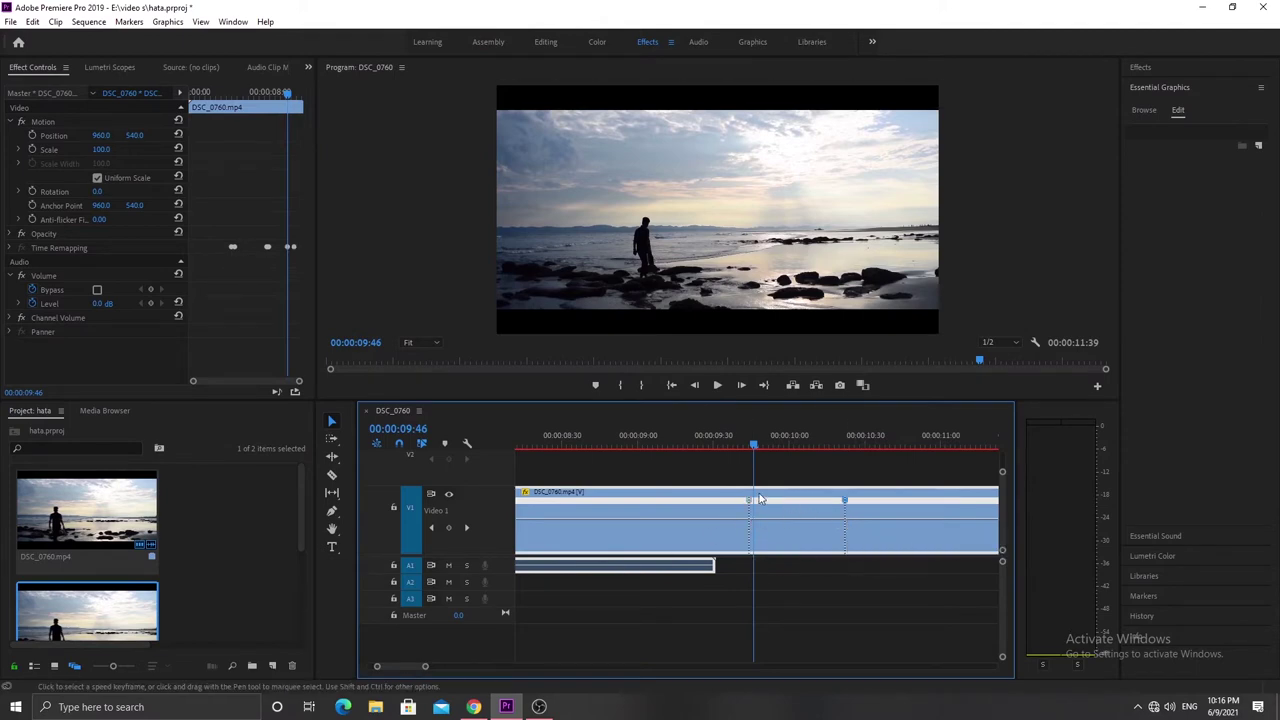
left_click_drag(750, 508, 729, 508)
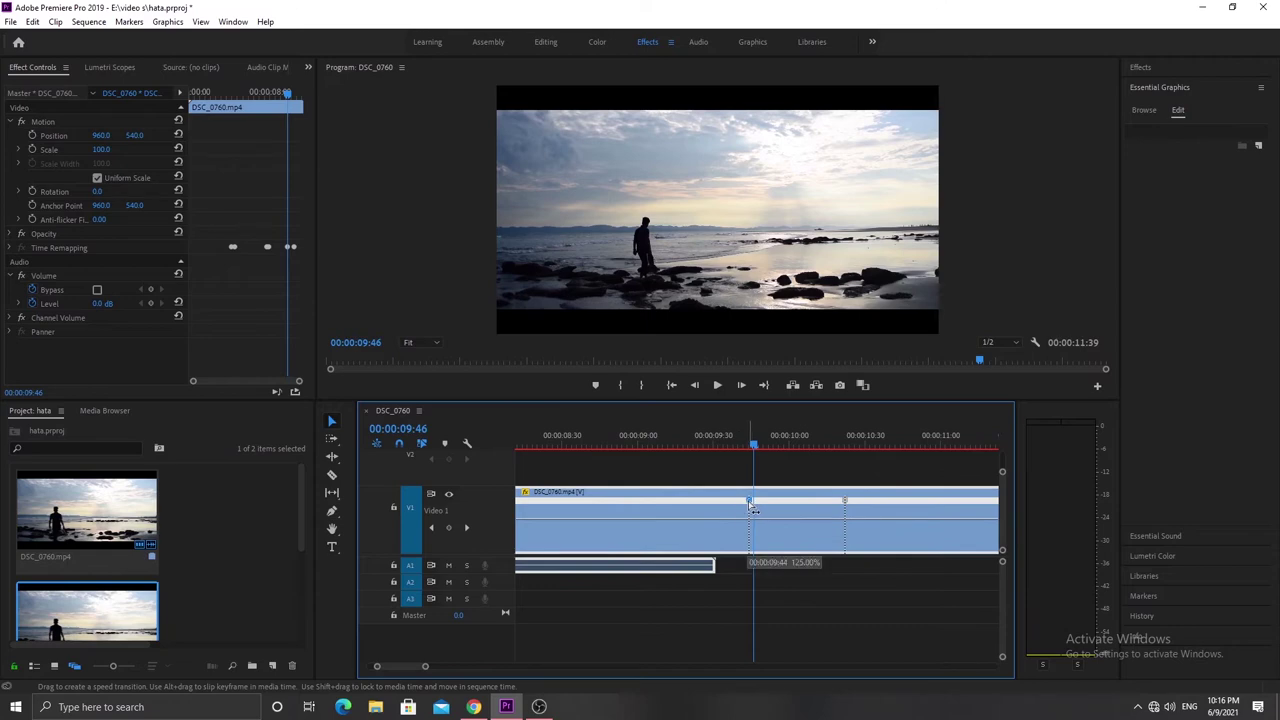
left_click_drag(766, 519, 766, 509)
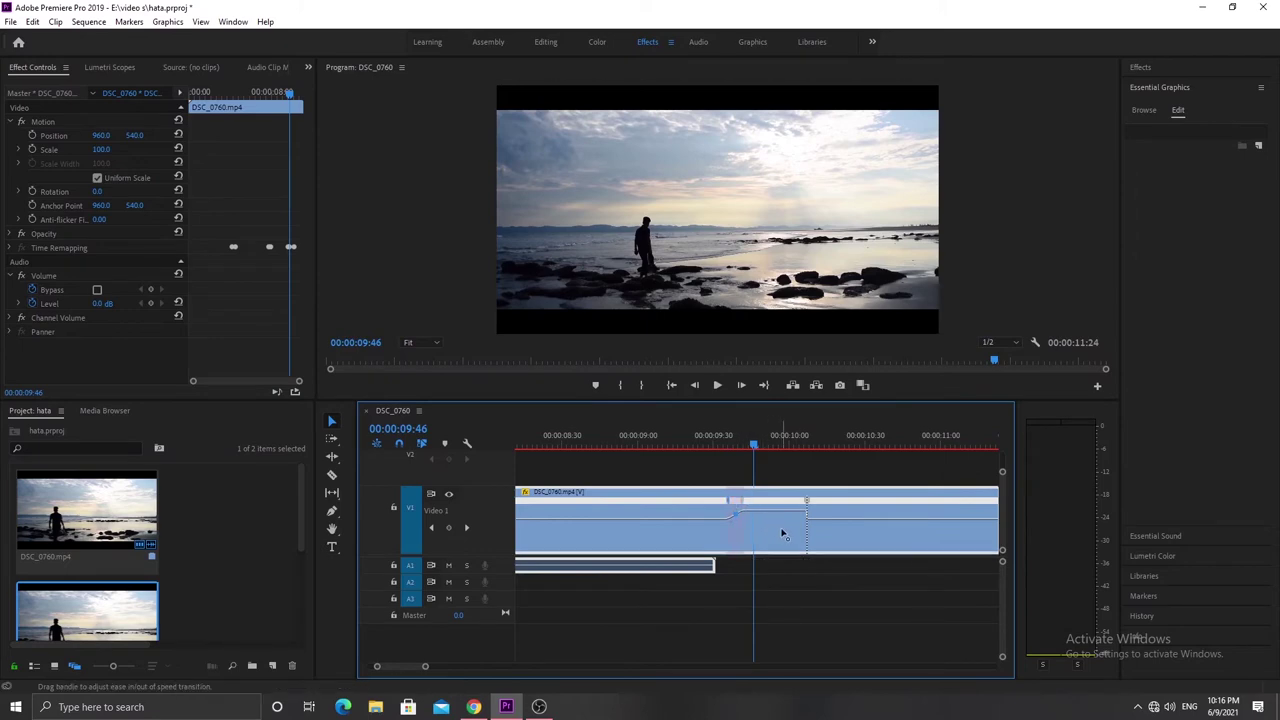
left_click(807, 500)
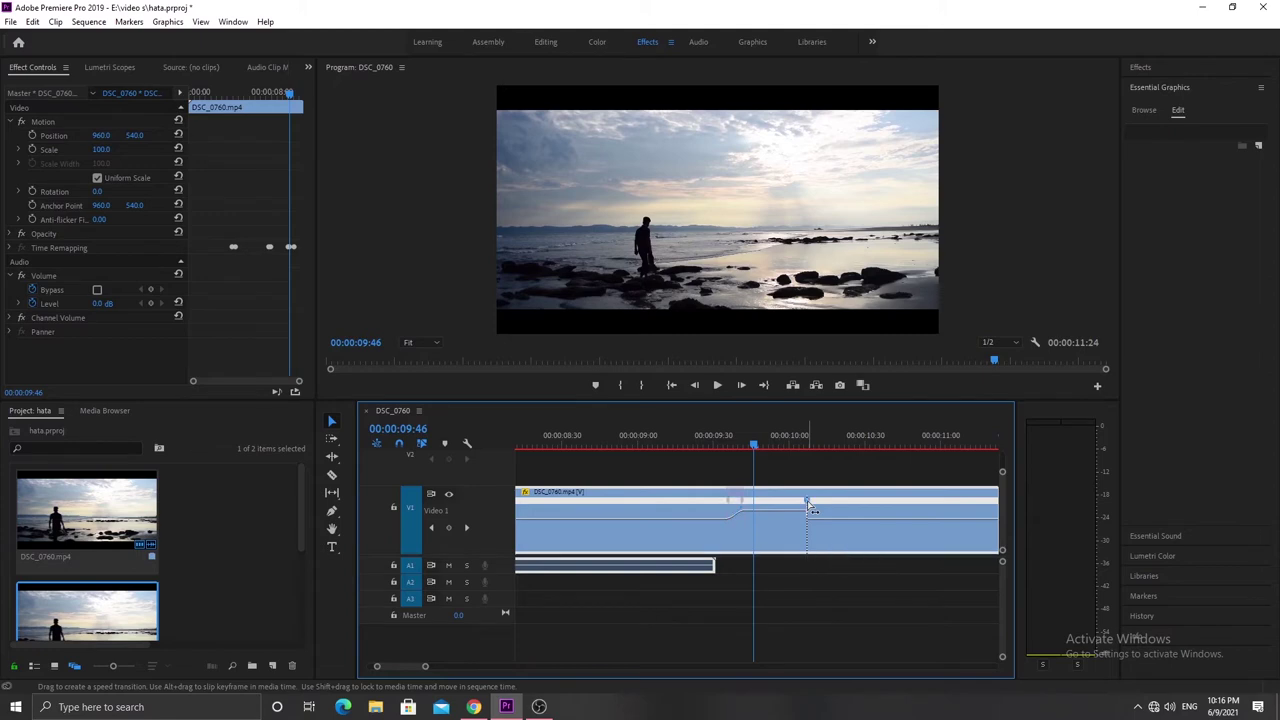
left_click_drag(807, 500, 816, 512)
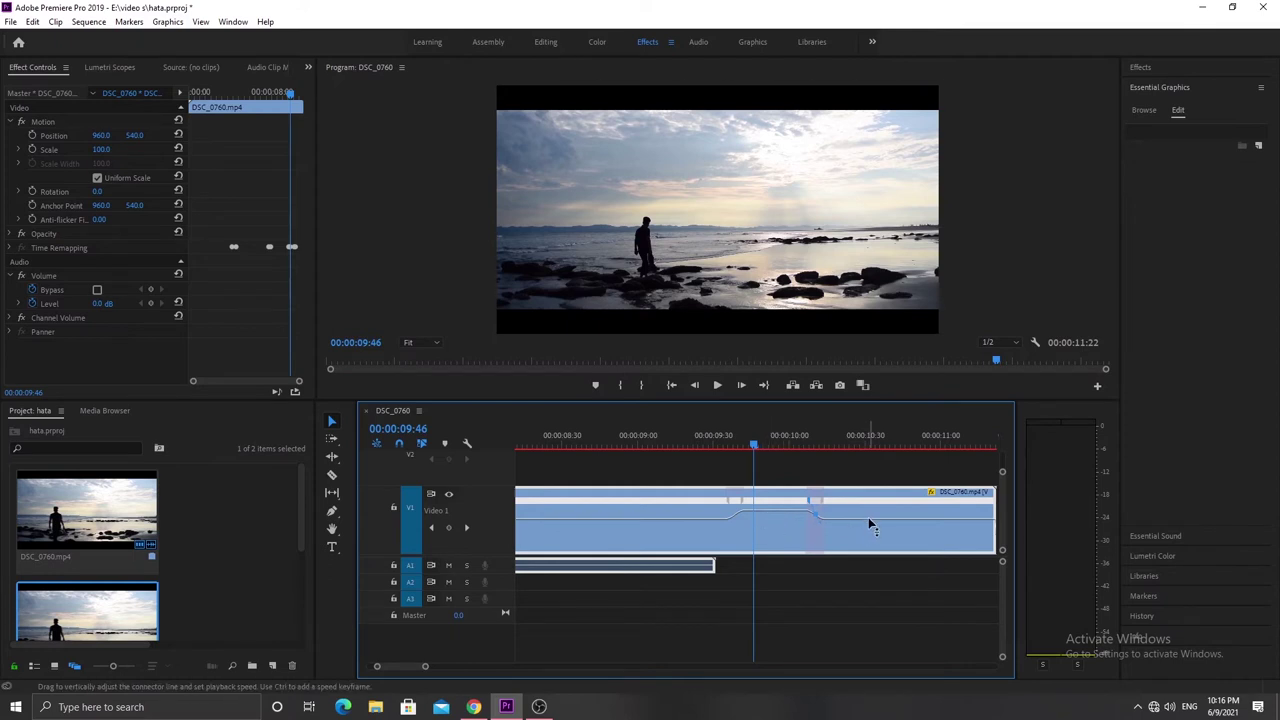
Step: Raise the final section's speed slightly and play back the ramp
left_click_drag(867, 514, 870, 505)
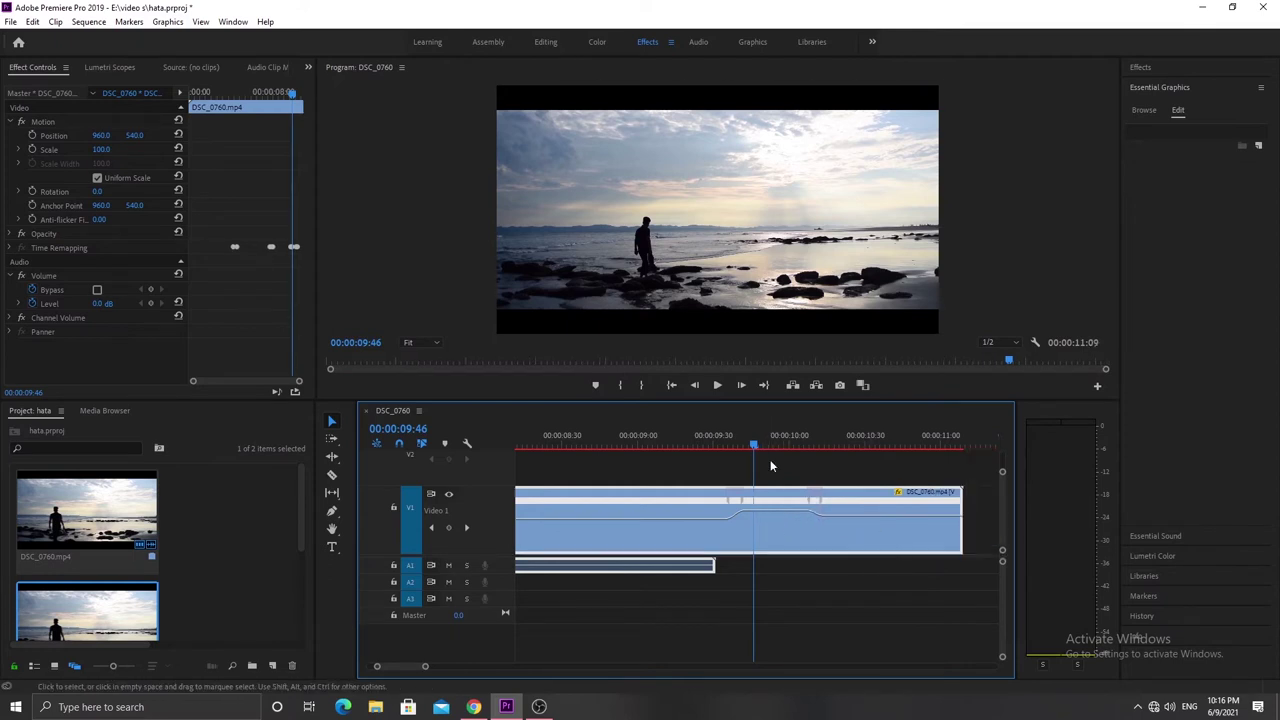
key("space")
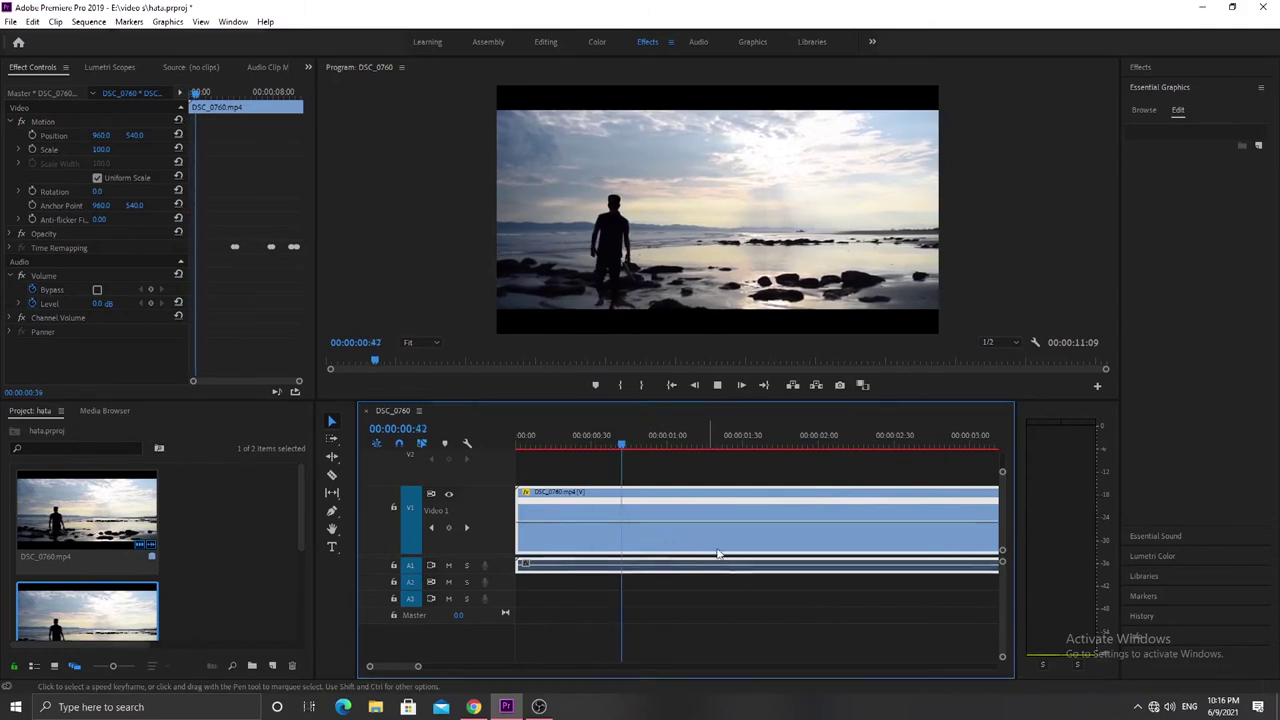
left_click_drag(417, 668, 474, 668)
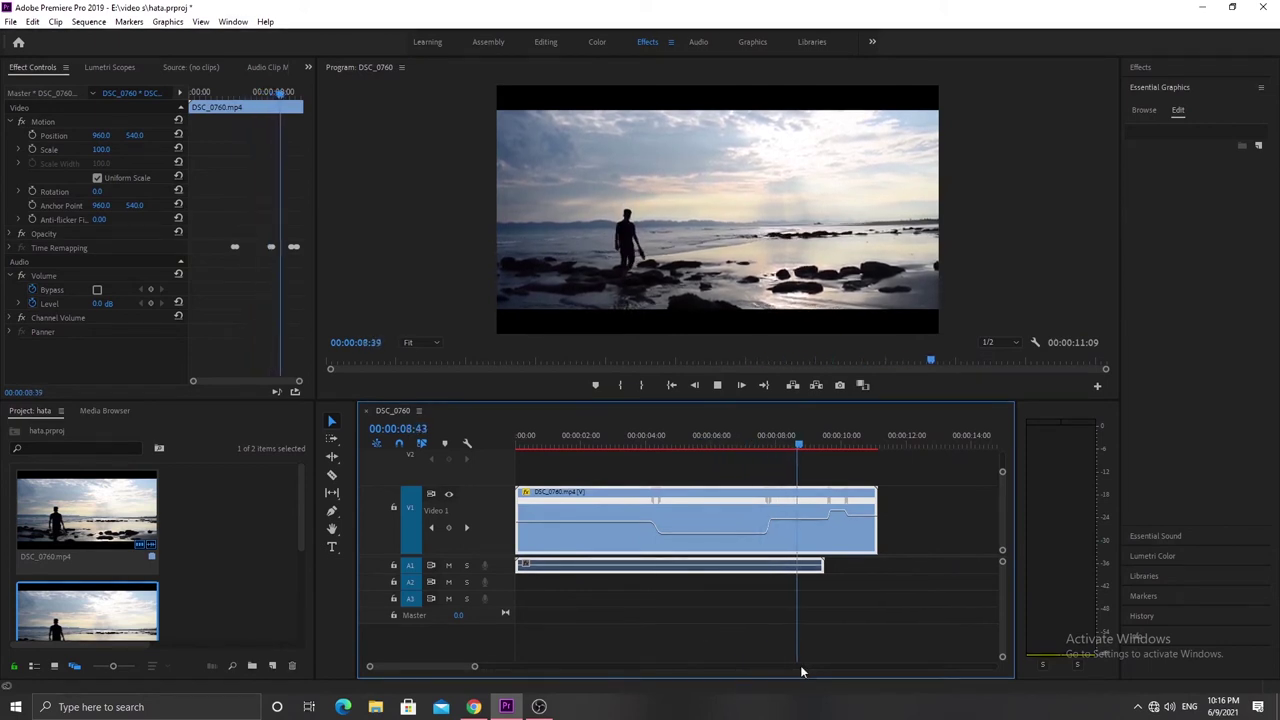
key("space")
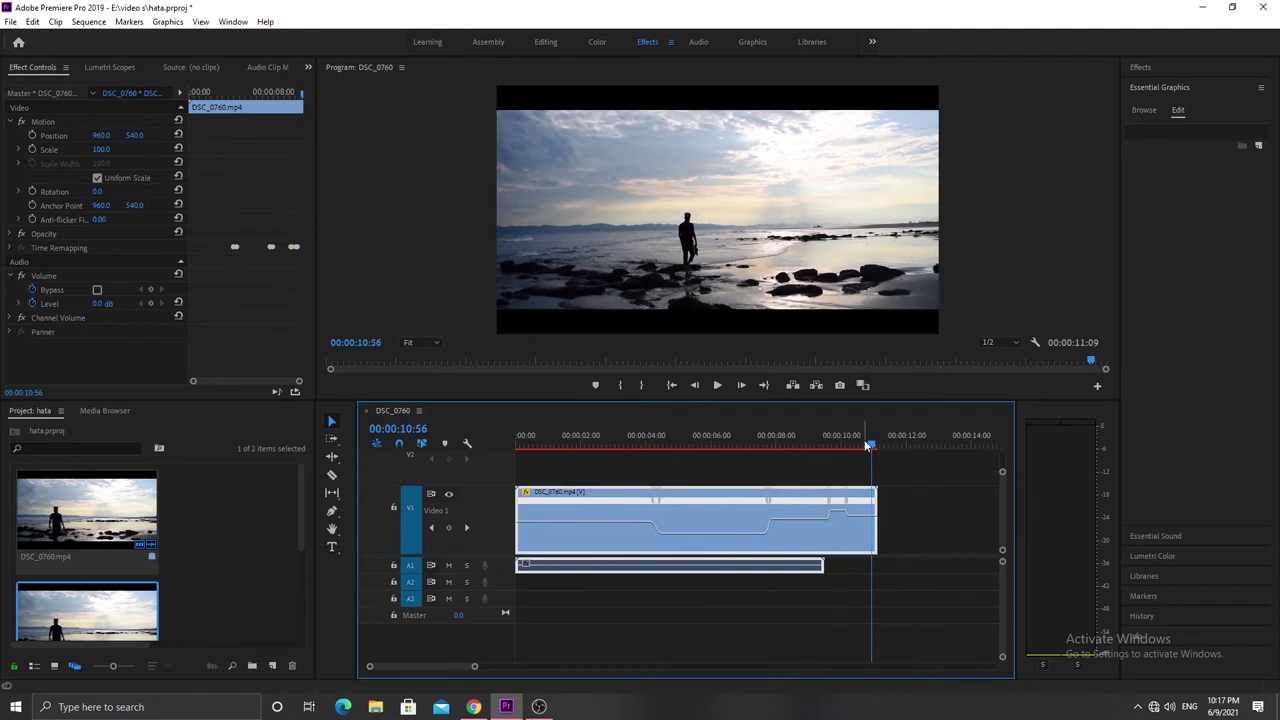
Step: From 00:00:09:09, slow the final section so the sequence runs 00:00:11:52, then replay it
left_click_drag(869, 447, 814, 446)
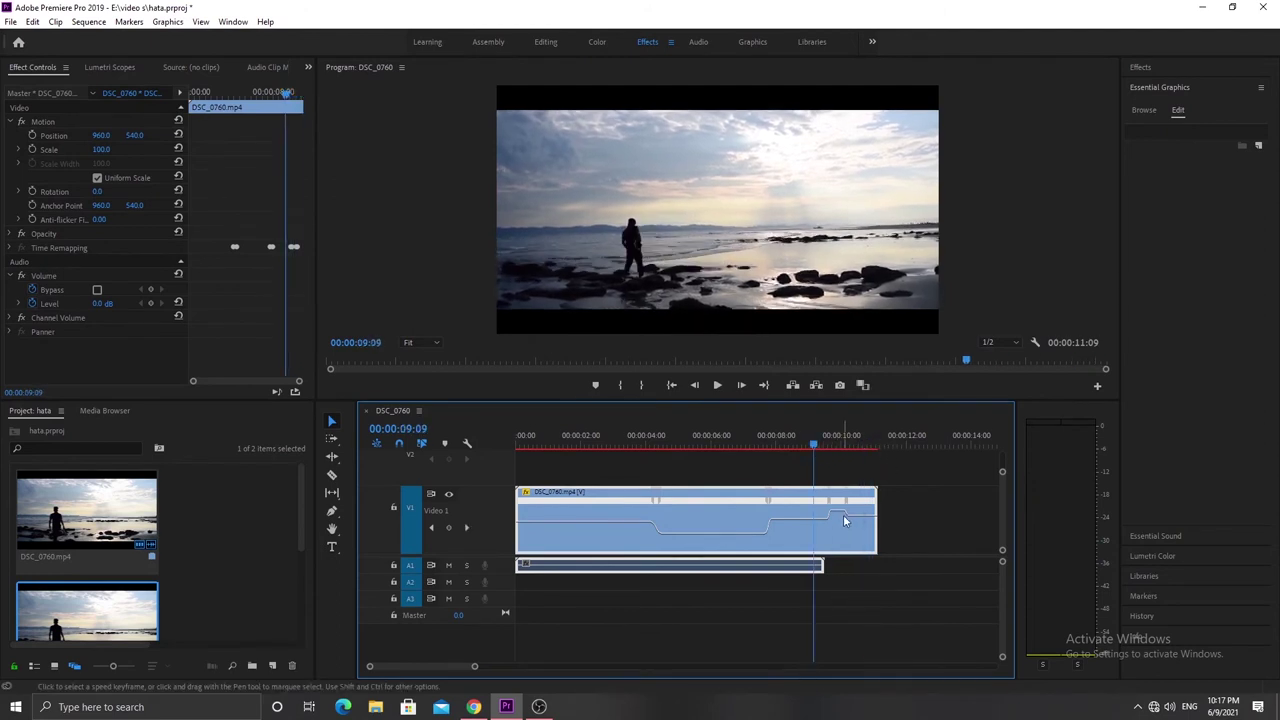
left_click_drag(860, 514, 862, 526)
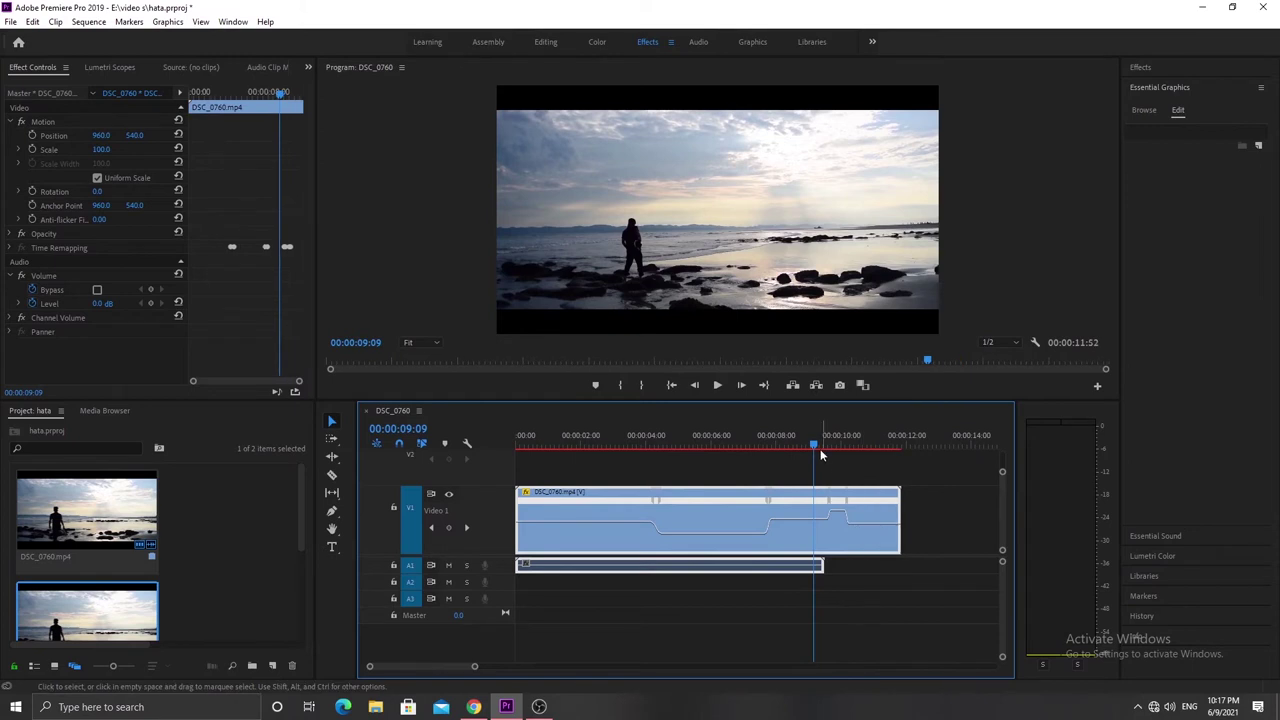
key("space")
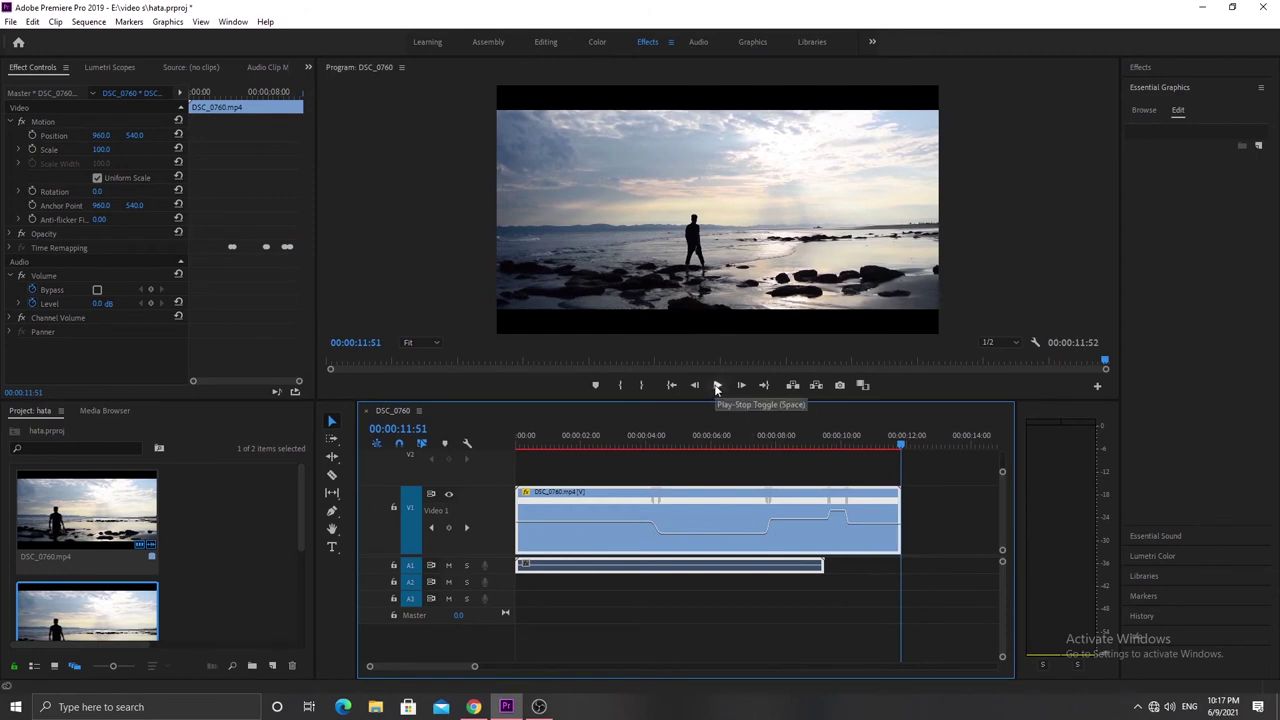
Step: Browse the File > Export options and close the menu without exporting
left_click(12, 22)
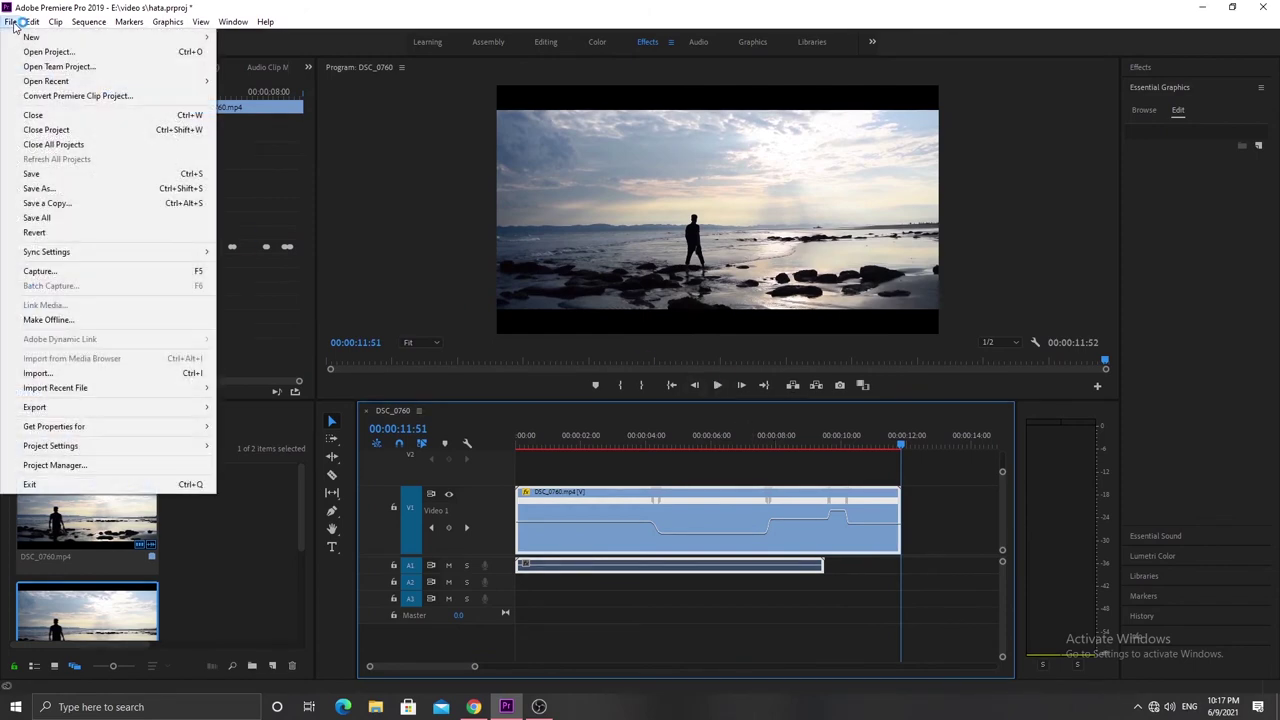
left_click(12, 22)
left_click(10, 22)
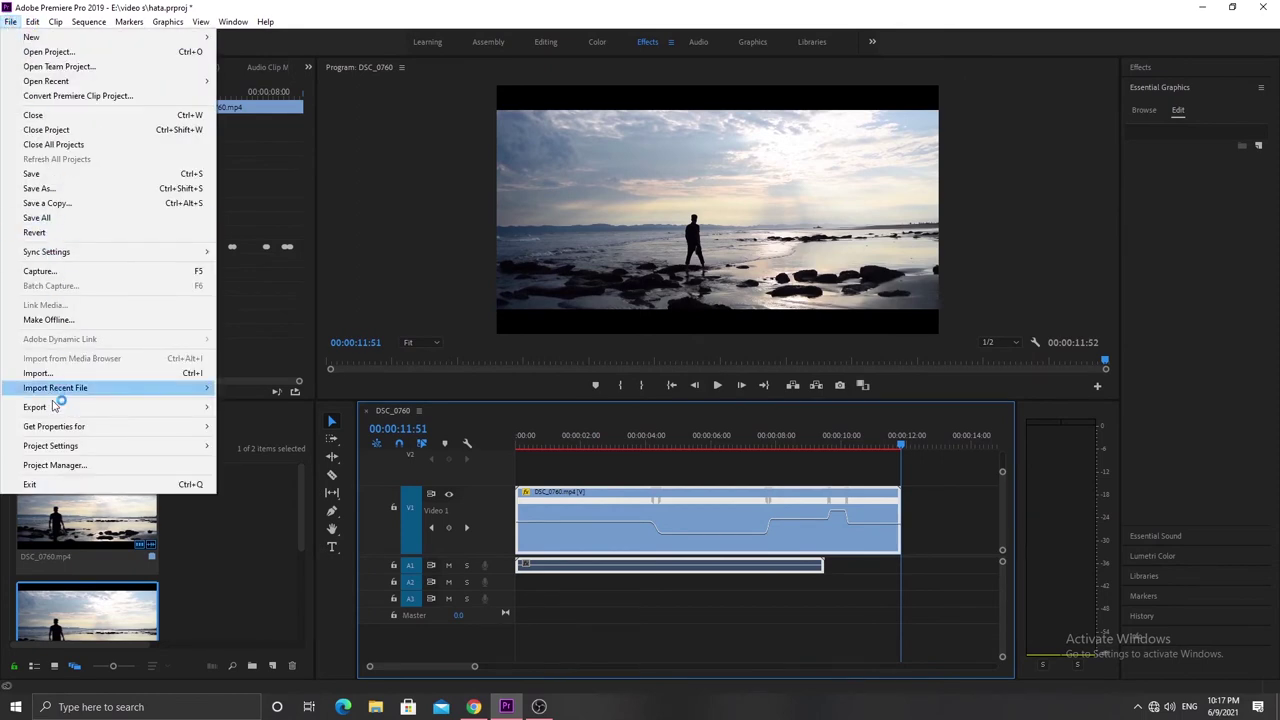
mouse_move(60, 408)
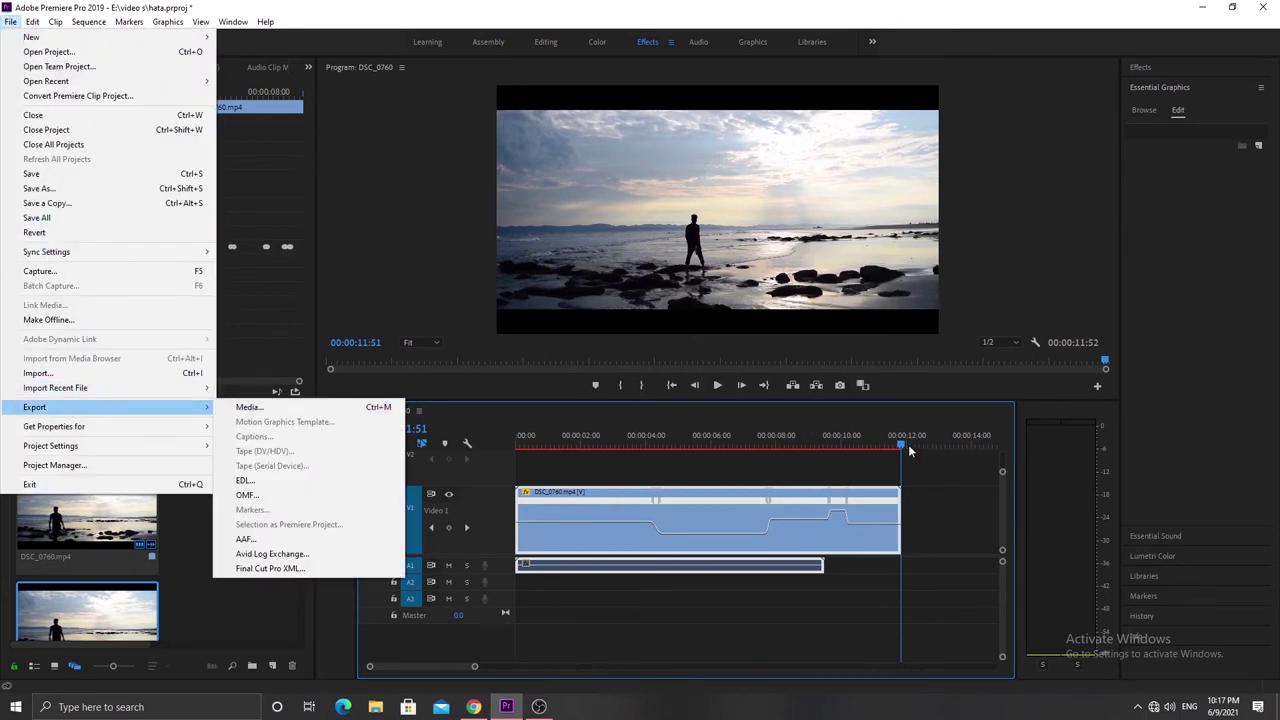
left_click(908, 444)
Step: Set the DSC_0760 clip's Time Interpolation to Optical Flow and return to the sequence start
left_click_drag(898, 443, 641, 442)
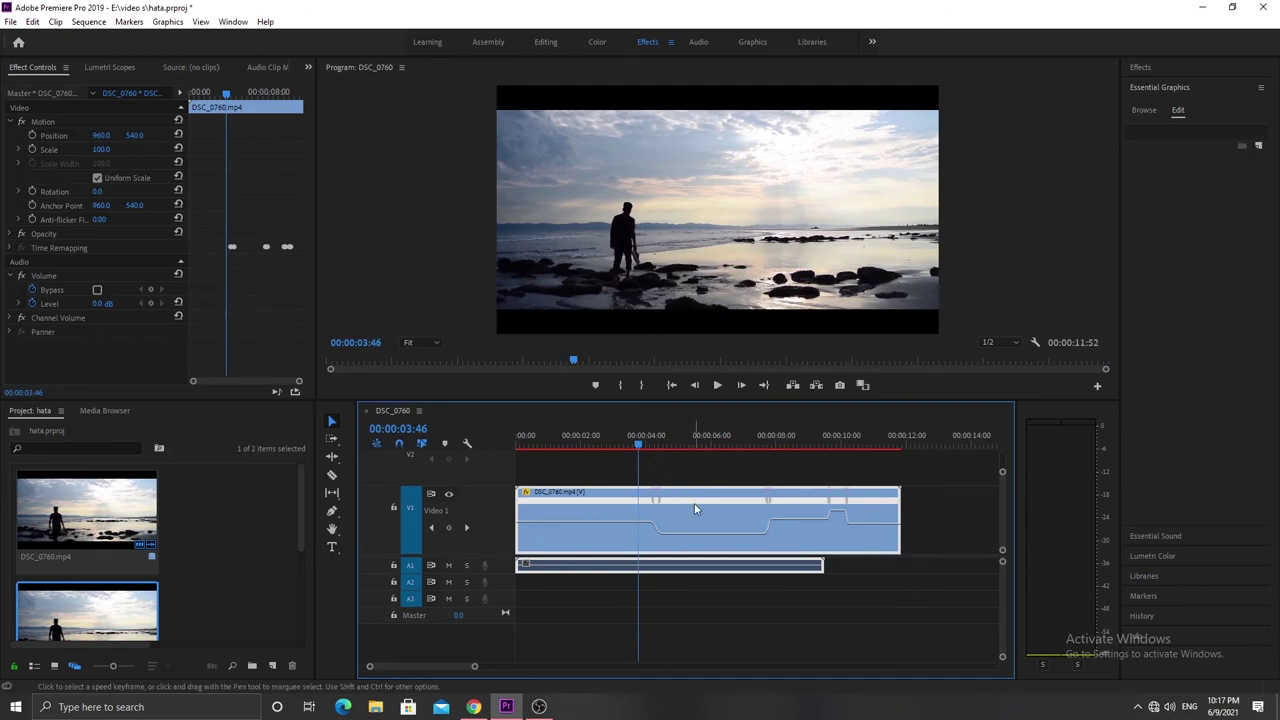
right_click(696, 510)
mouse_move(760, 508)
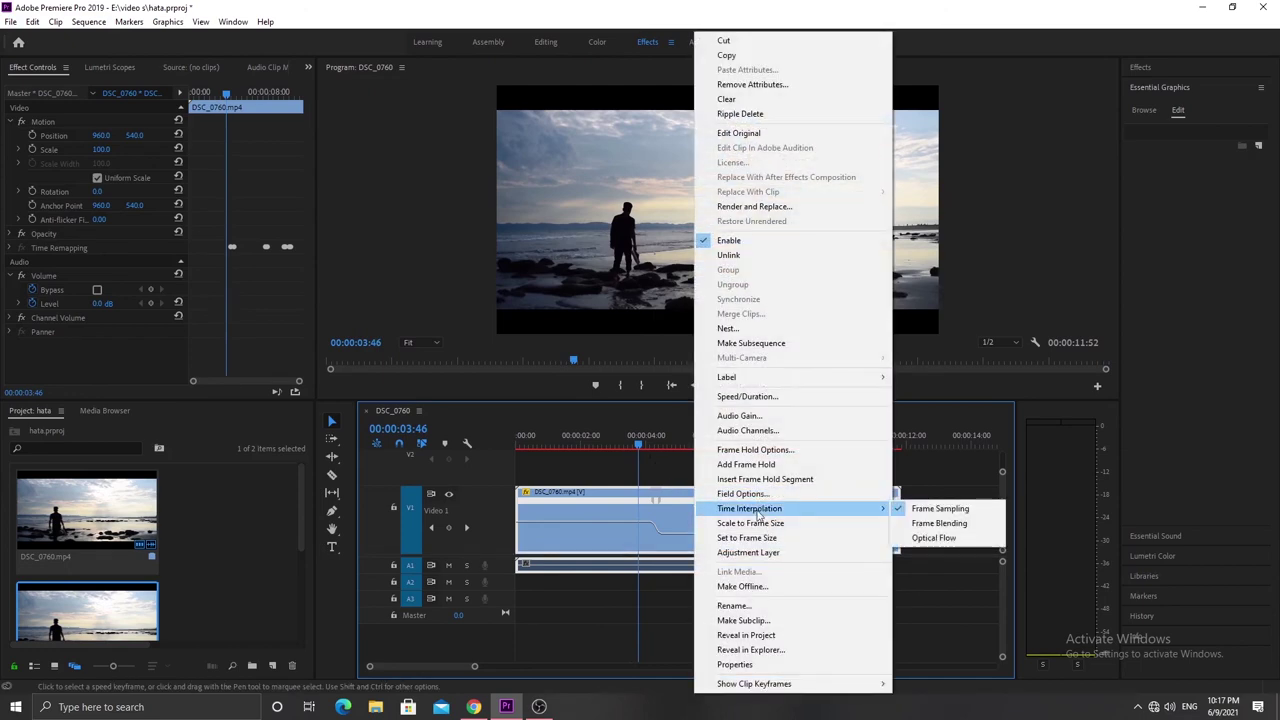
left_click(936, 546)
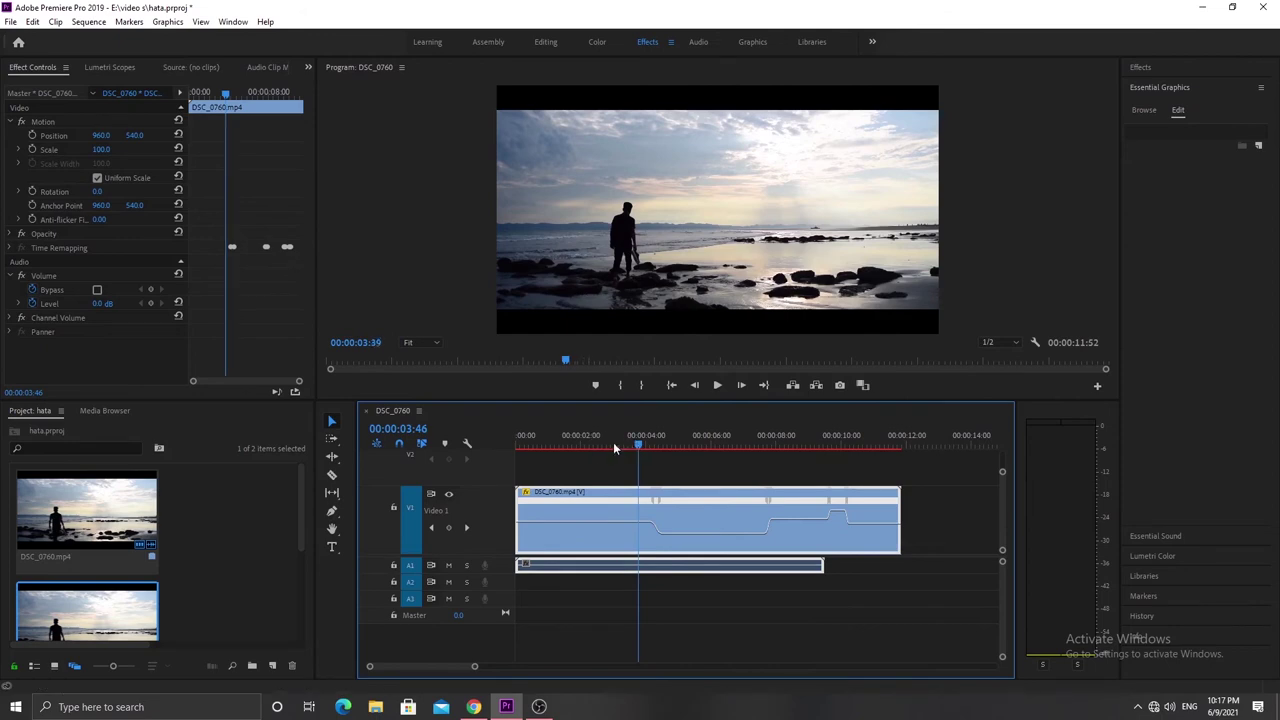
key("Home")
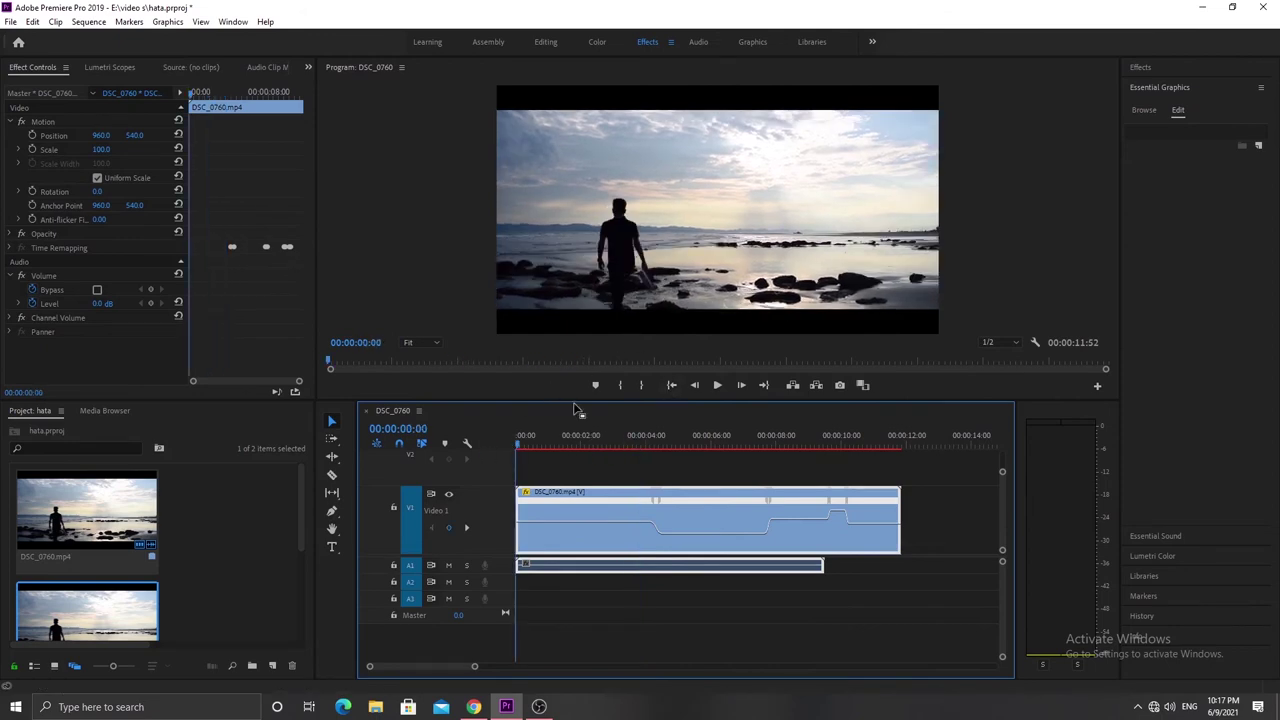
Step: Enlarge the Program monitor and play the speed-ramped clip from the start to near its end
left_click_drag(575, 401, 575, 427)
key("space")
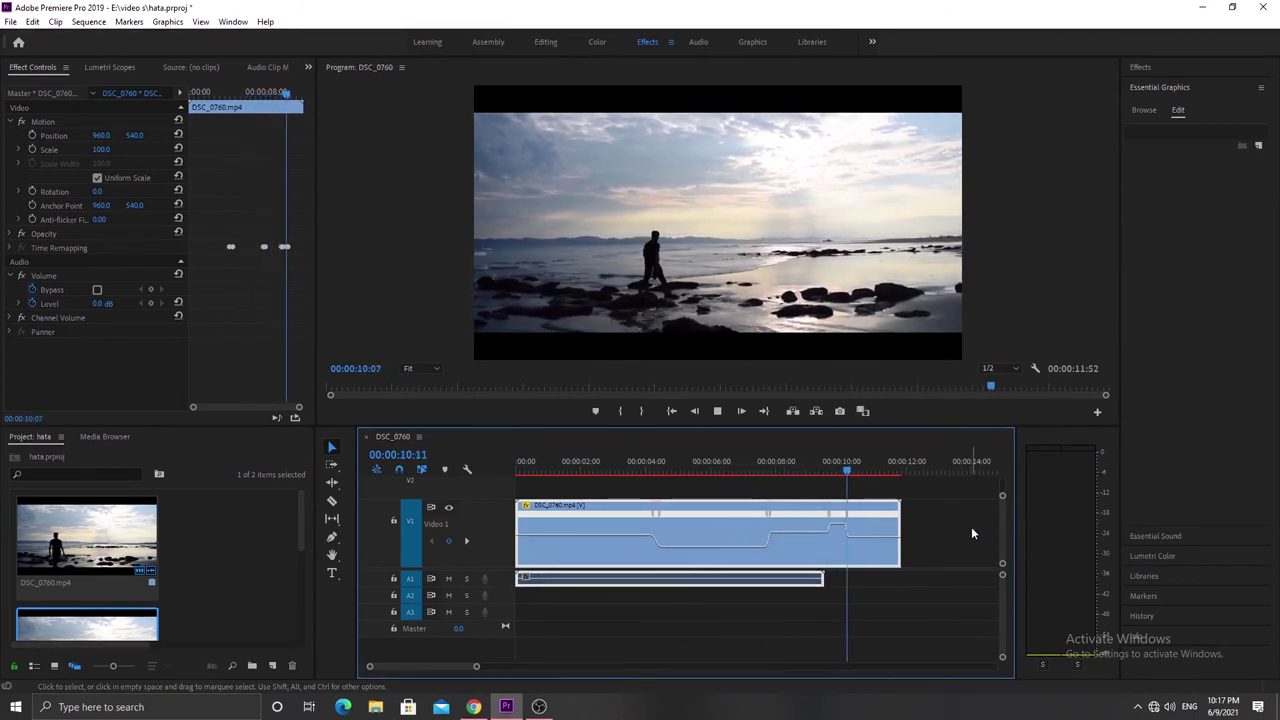
key("space")
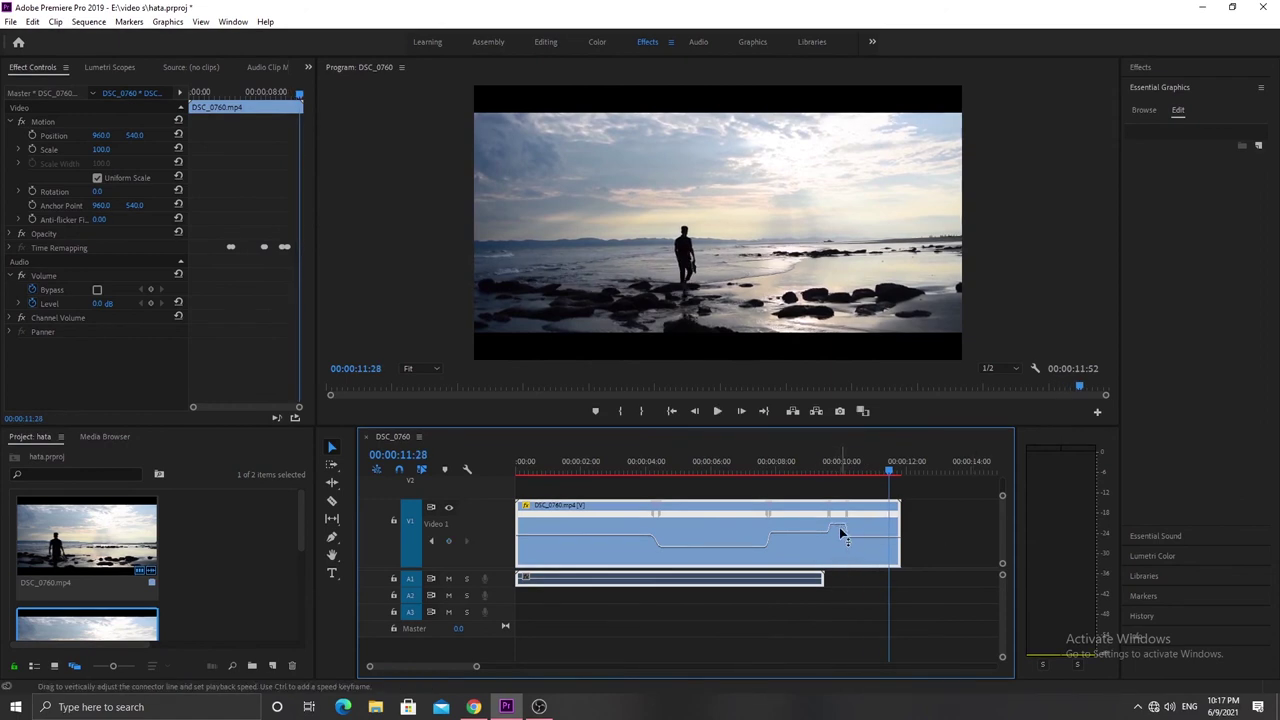
Step: Slow the section after 00:00:09:56, lengthening the sequence to 00:00:16:09, and play the ending back
double_click(841, 532)
left_click(841, 532)
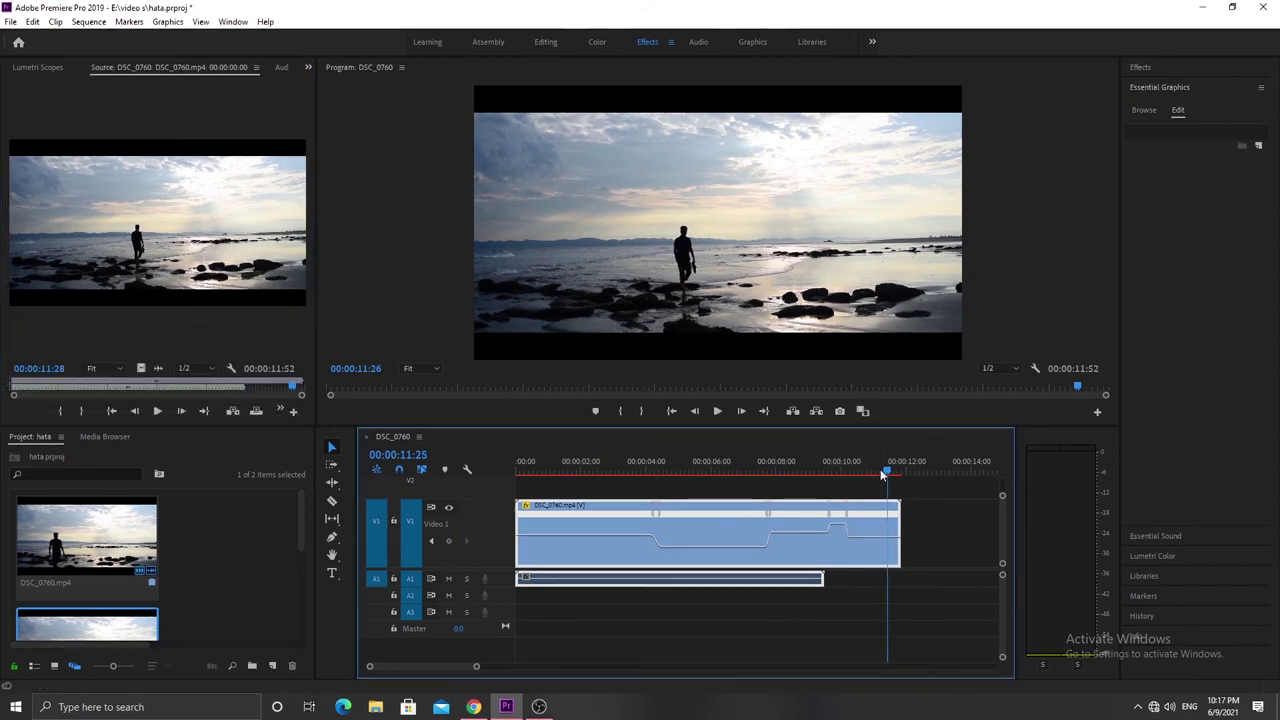
left_click_drag(886, 472, 840, 468)
left_click_drag(866, 538, 866, 551)
key("space")
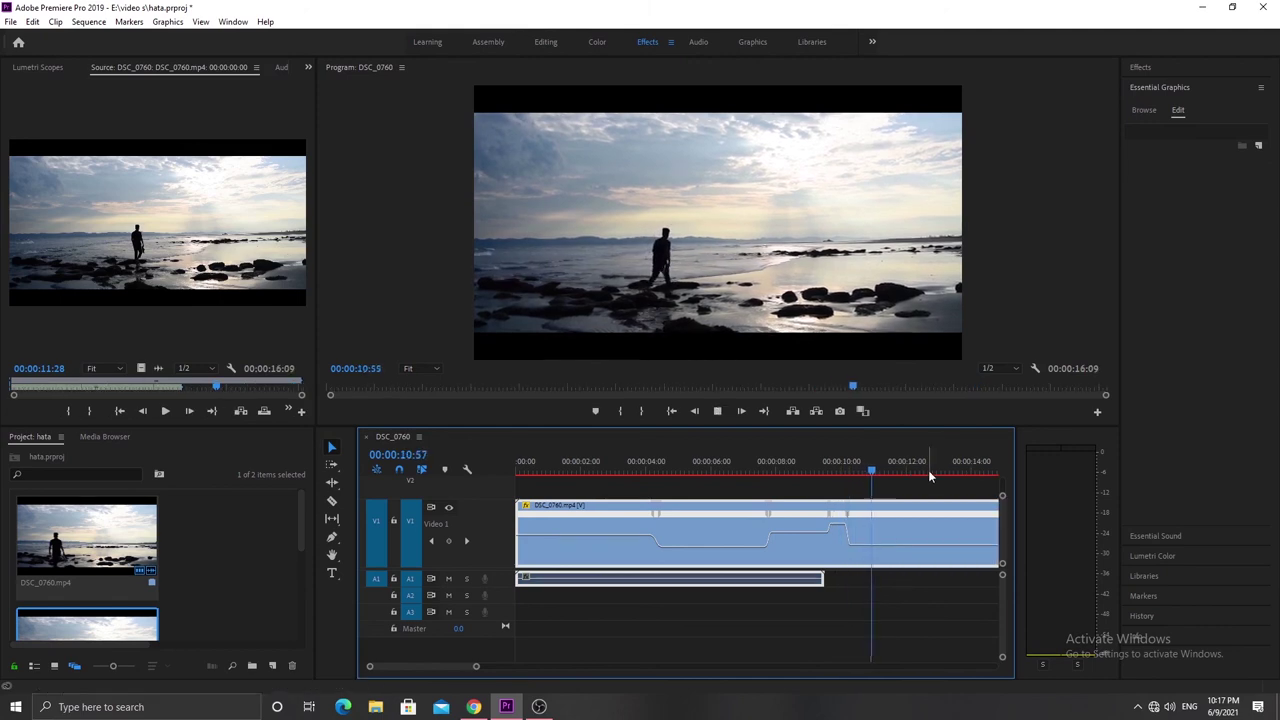